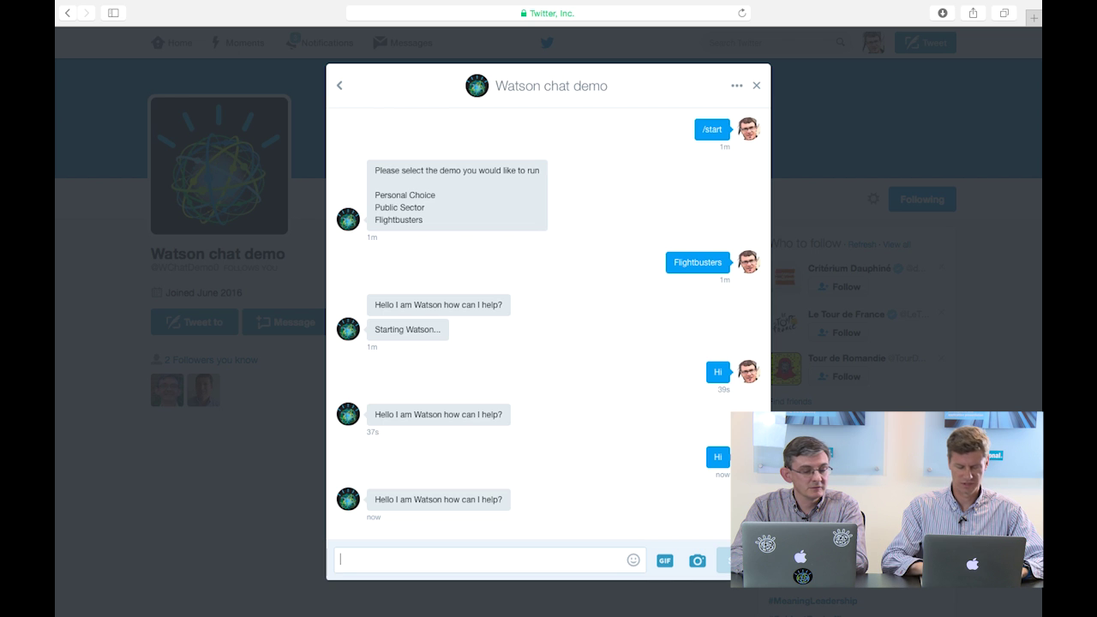
# Step: Play a knock-knock joke with the Watson chat bot by sending "tell me a joke", "who's there" and "watson who"
pyautogui.write('tell ')
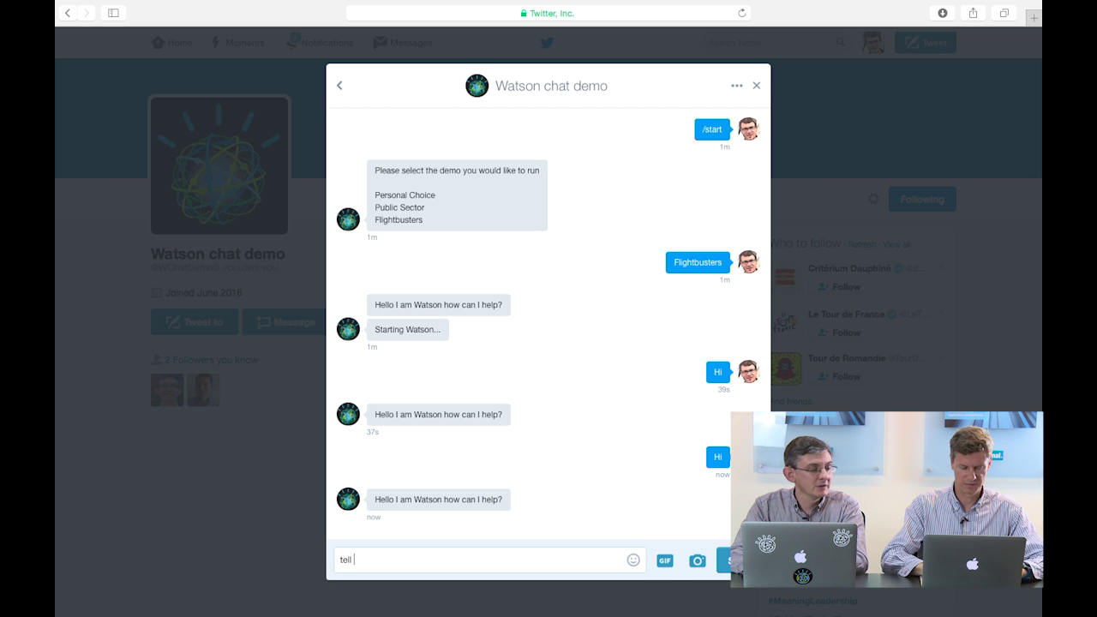
pyautogui.write('meaa joke')
pyautogui.press('Return')
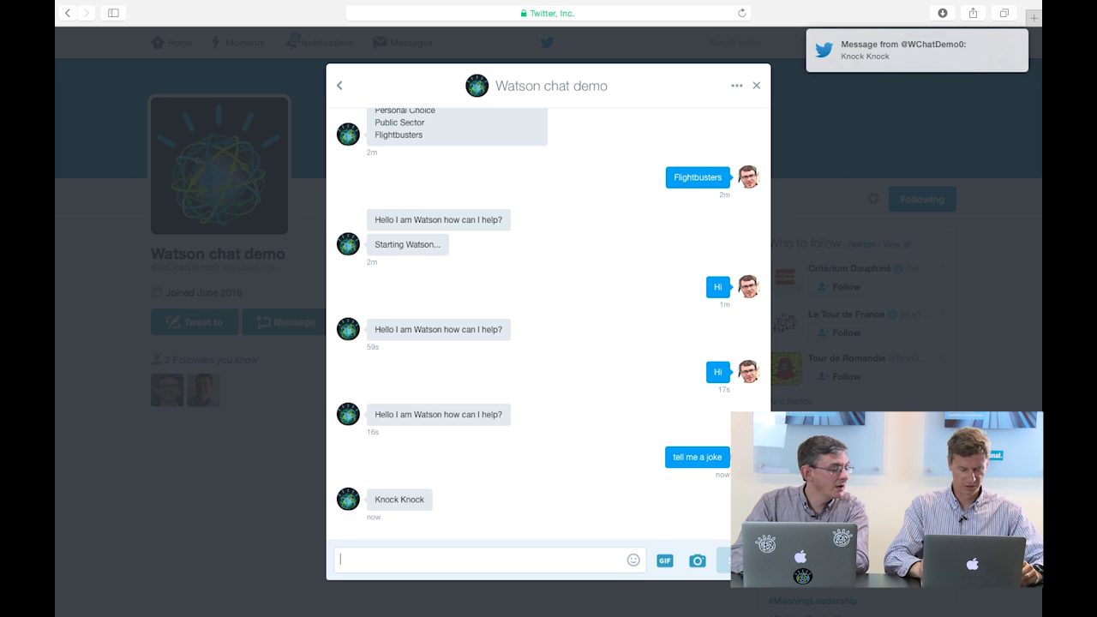
pyautogui.write("who's there")
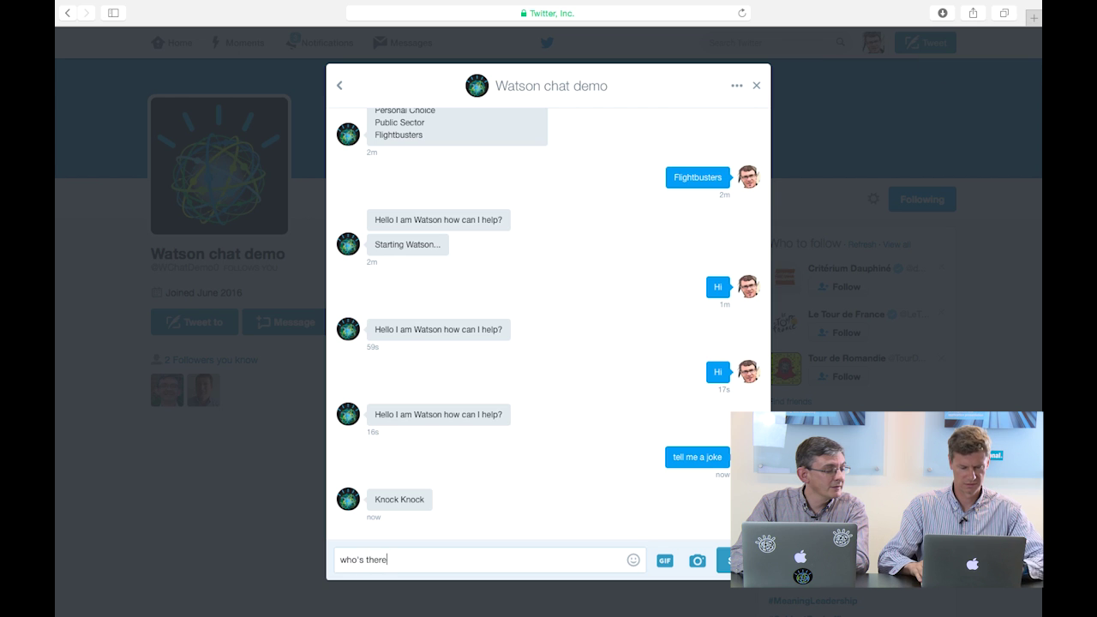
pyautogui.press('Return')
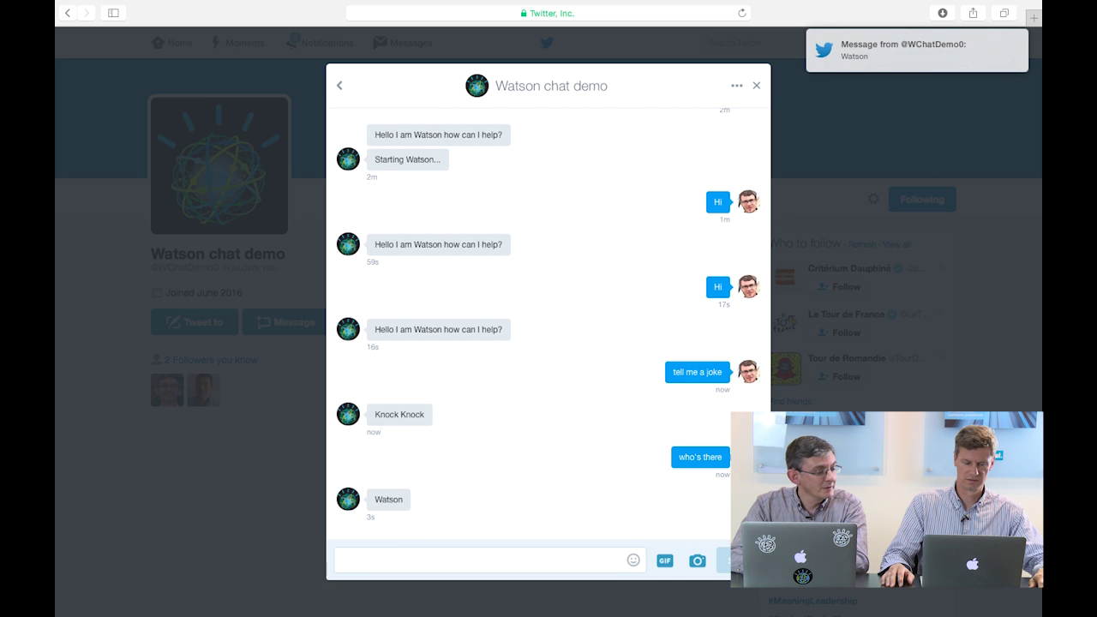
pyautogui.write('watson who')
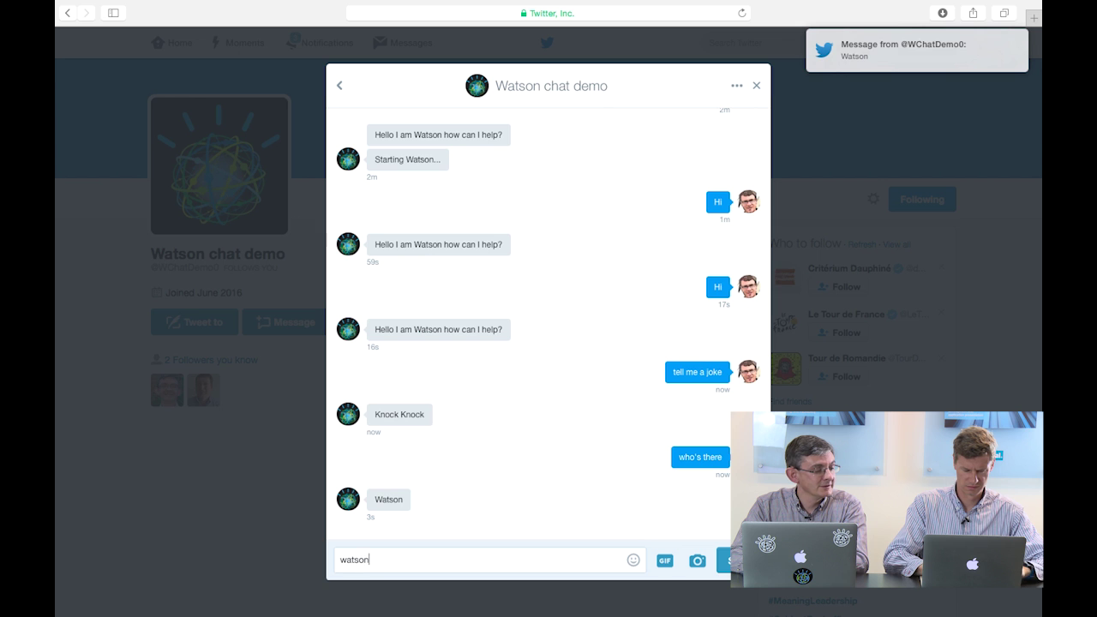
pyautogui.press('Return')
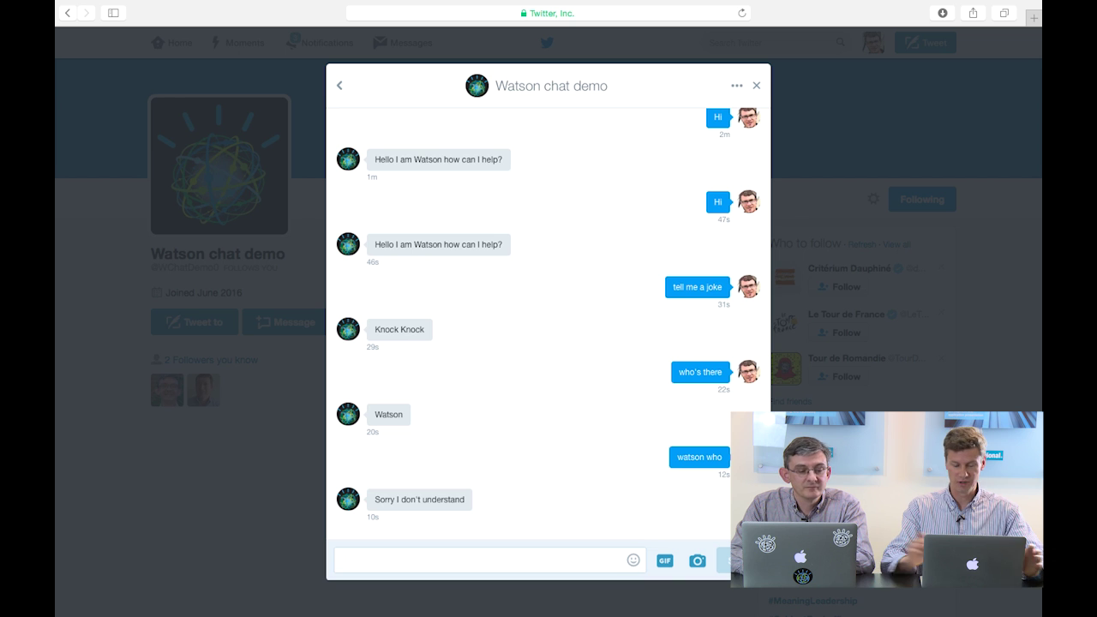
# Step: Send the chat bot the message "i want a book flight"
pyautogui.write('i wanty')
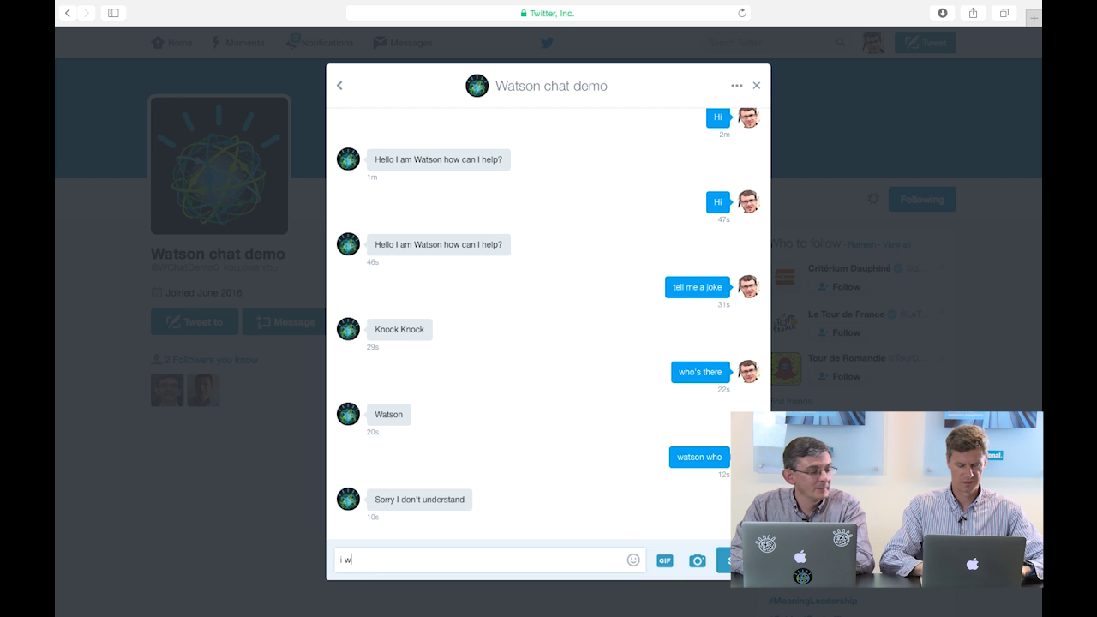
pyautogui.press('BackSpace')
pyautogui.press('BackSpace')
pyautogui.write('a ')
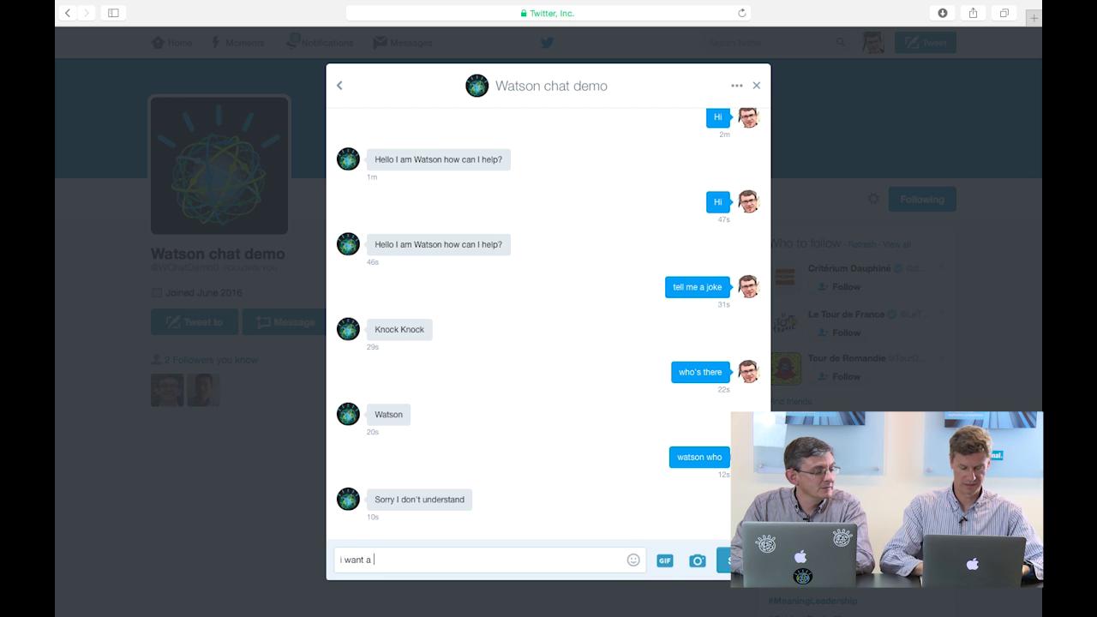
pyautogui.write('book flight')
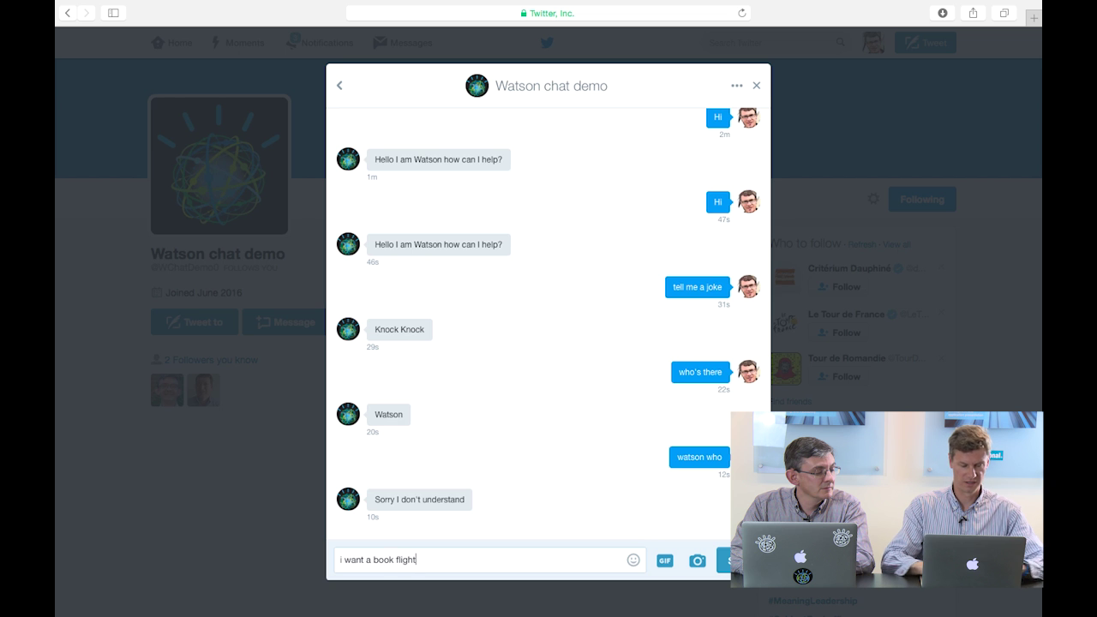
pyautogui.press('Return')
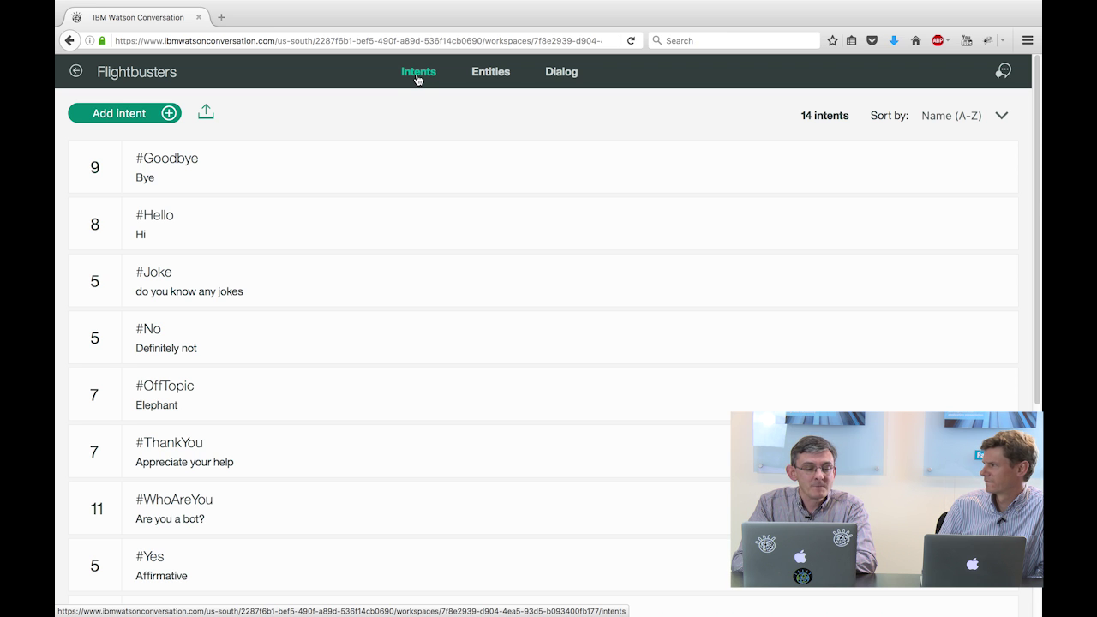
# Step: Expand the #Hello intent's user examples in the Flightbusters workspace and test the service with "Good evening"
pyautogui.click(168, 219)
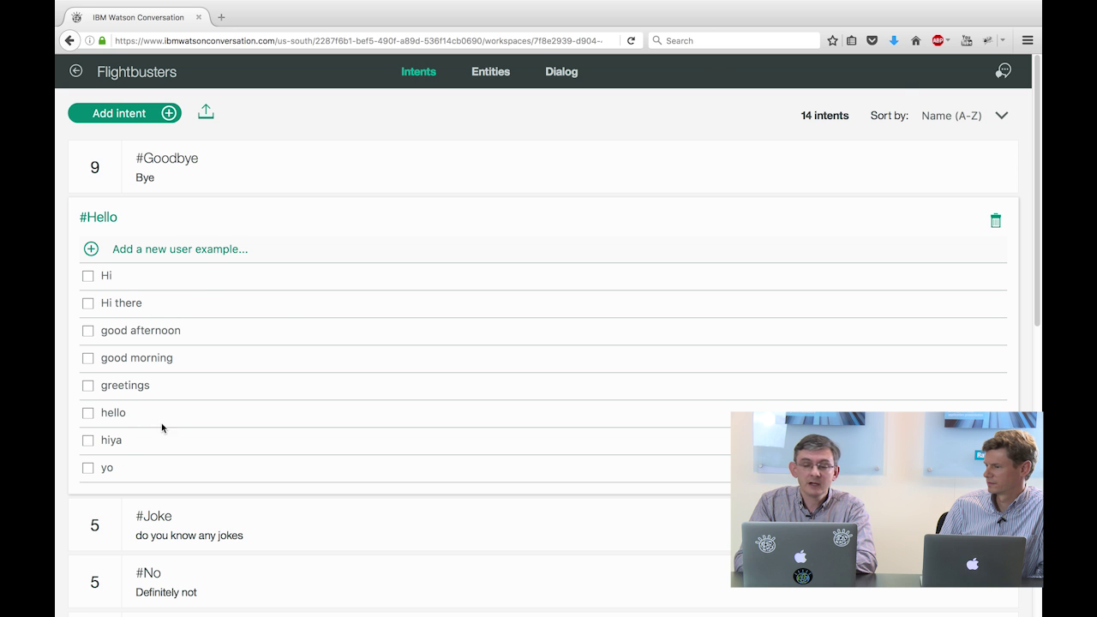
pyautogui.click(1003, 70)
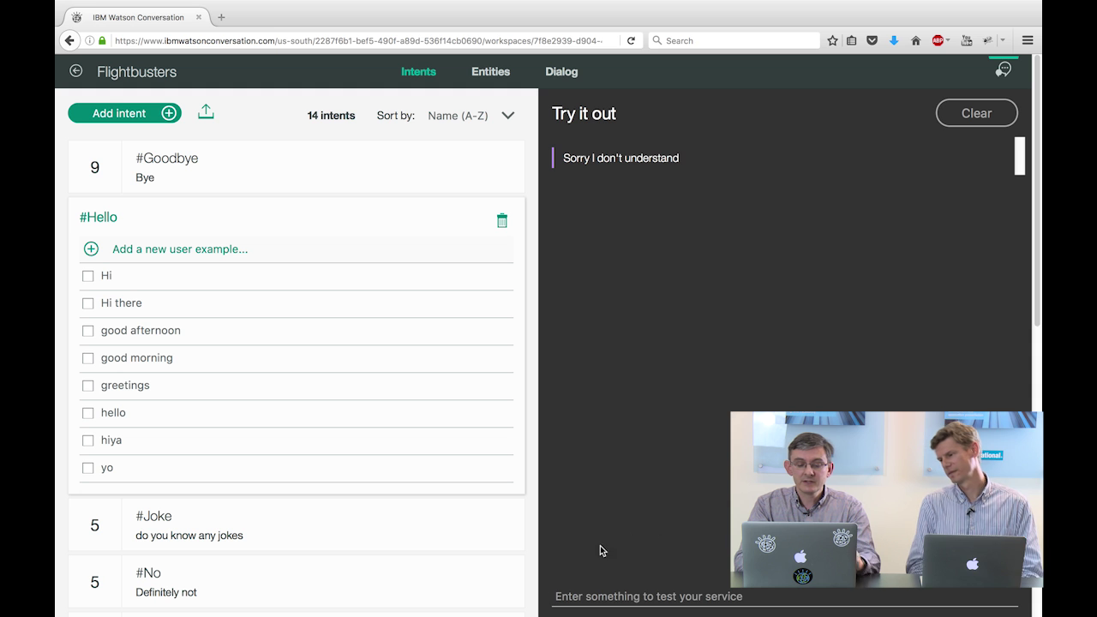
pyautogui.click(572, 593)
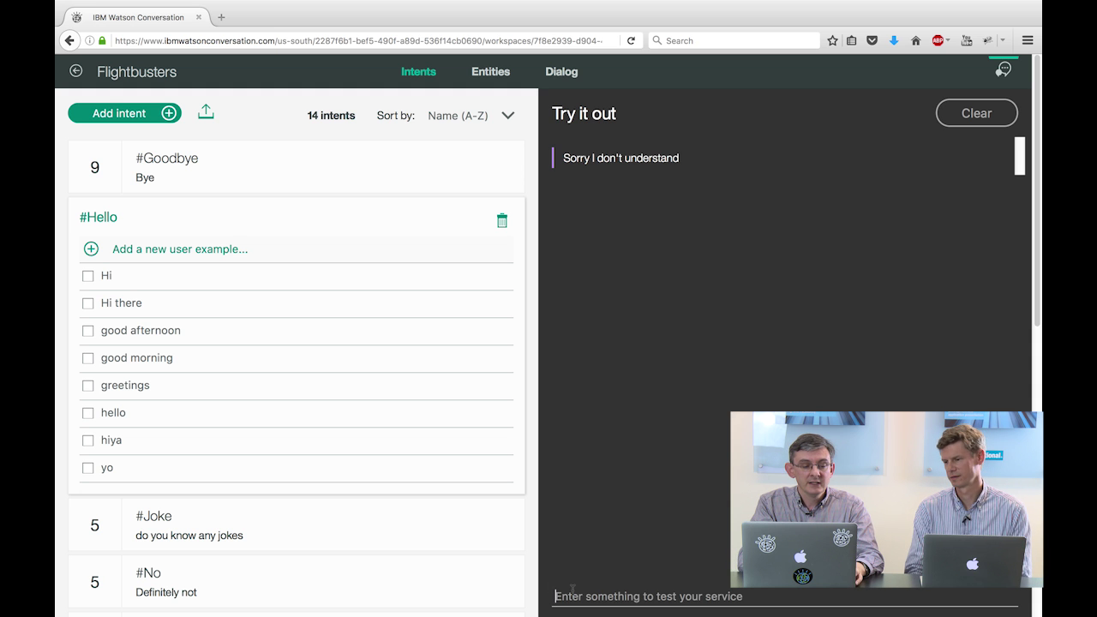
pyautogui.write('Good e')
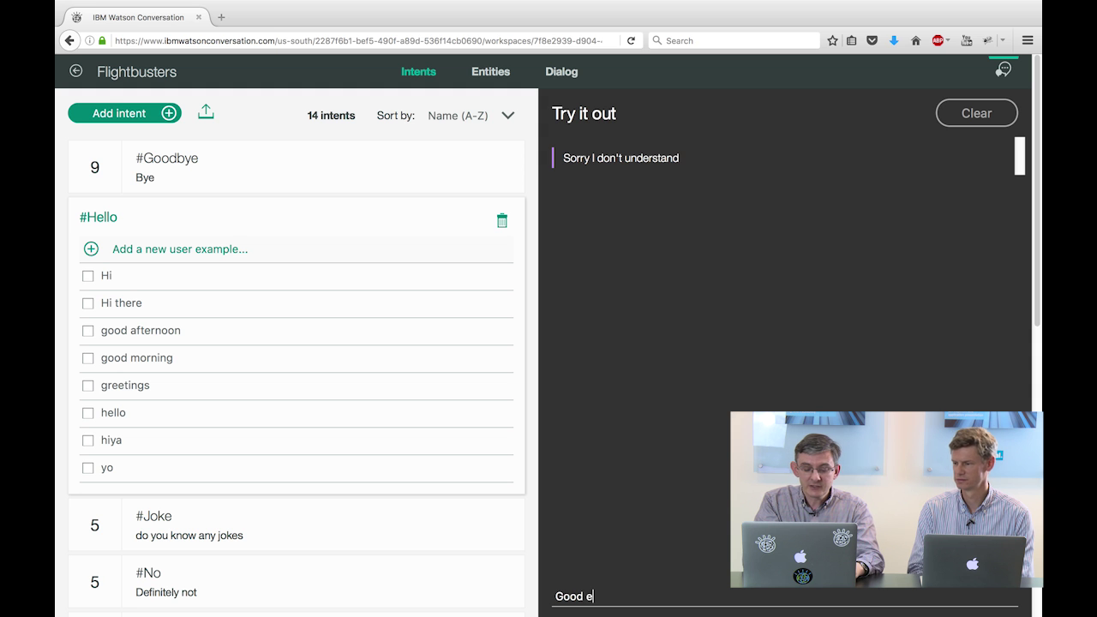
pyautogui.write('vening')
pyautogui.press('Return')
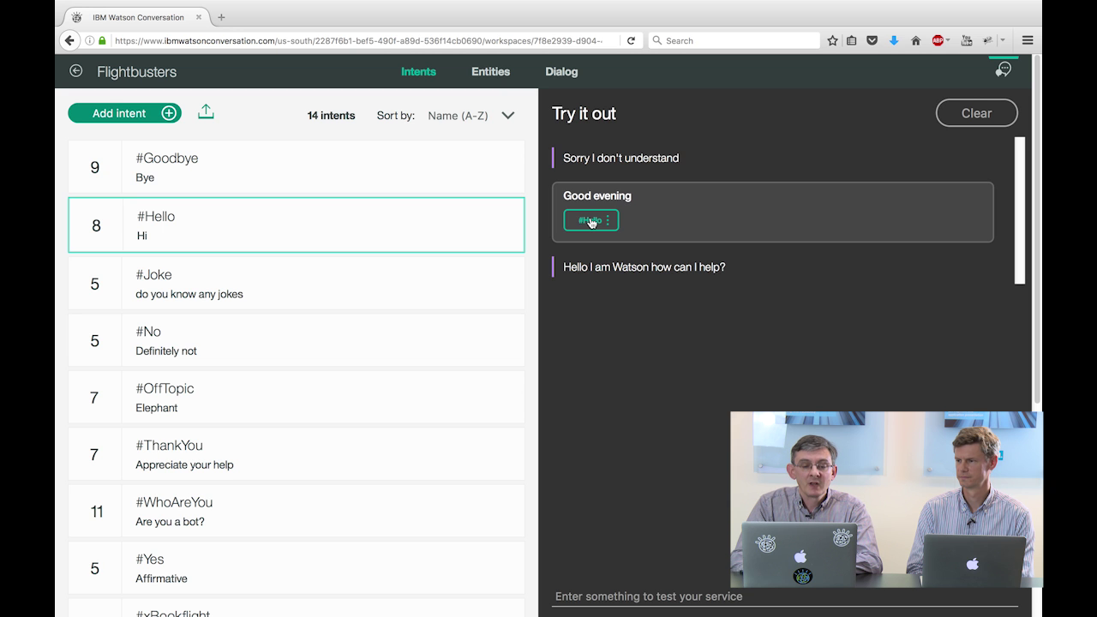
# Step: Review the workspace's entities and dialog, expanding the #Hello node, the #Joke node and both follow-up nodes of the joke
pyautogui.click(485, 77)
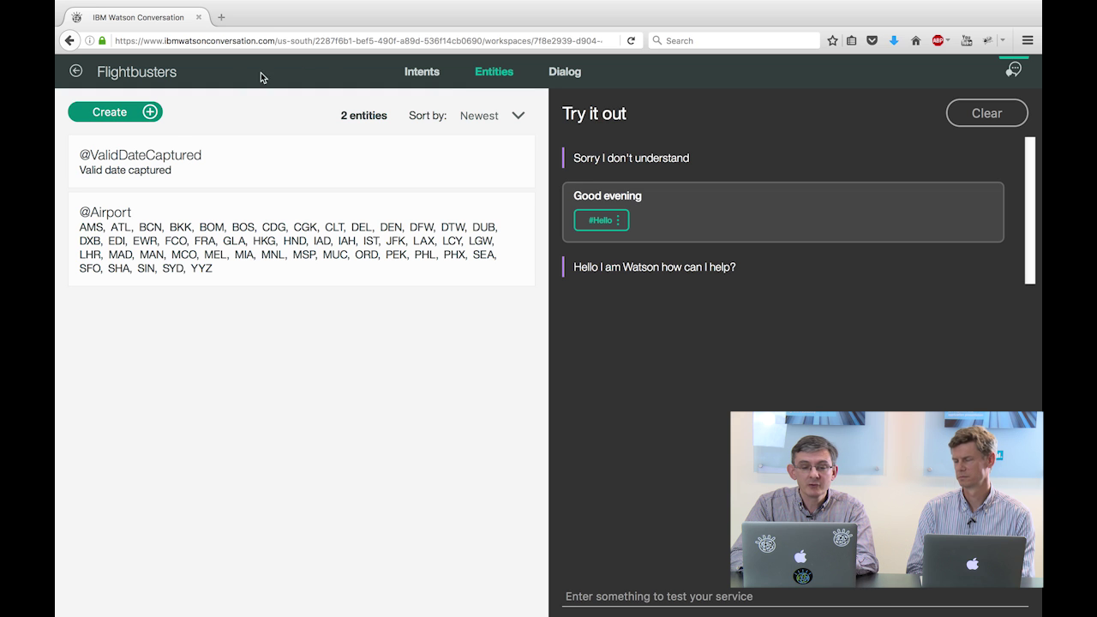
pyautogui.click(572, 75)
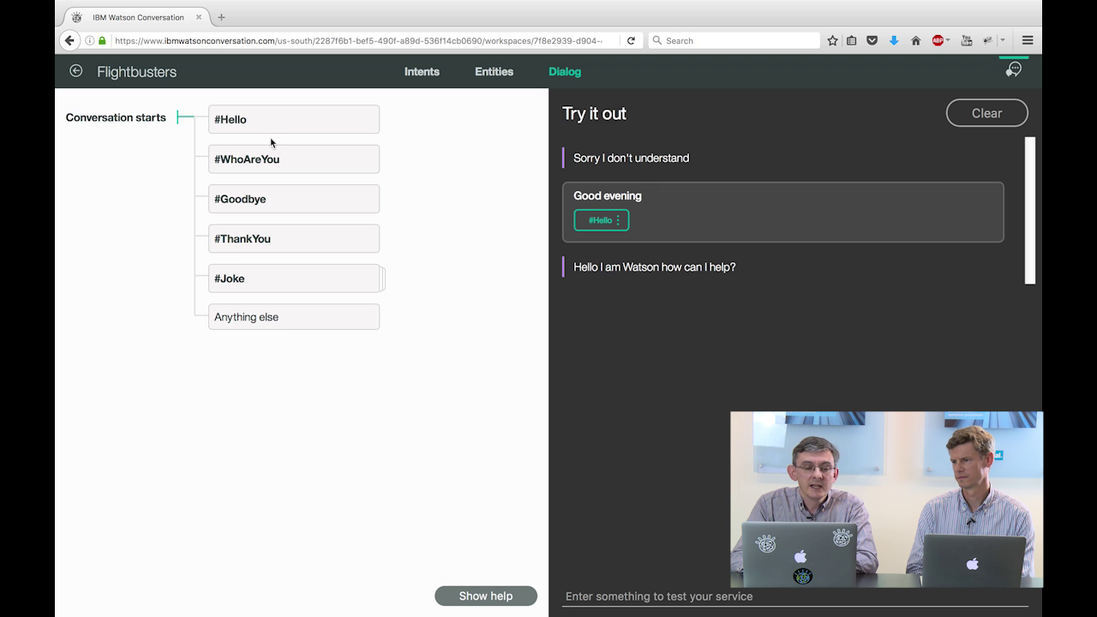
pyautogui.click(248, 118)
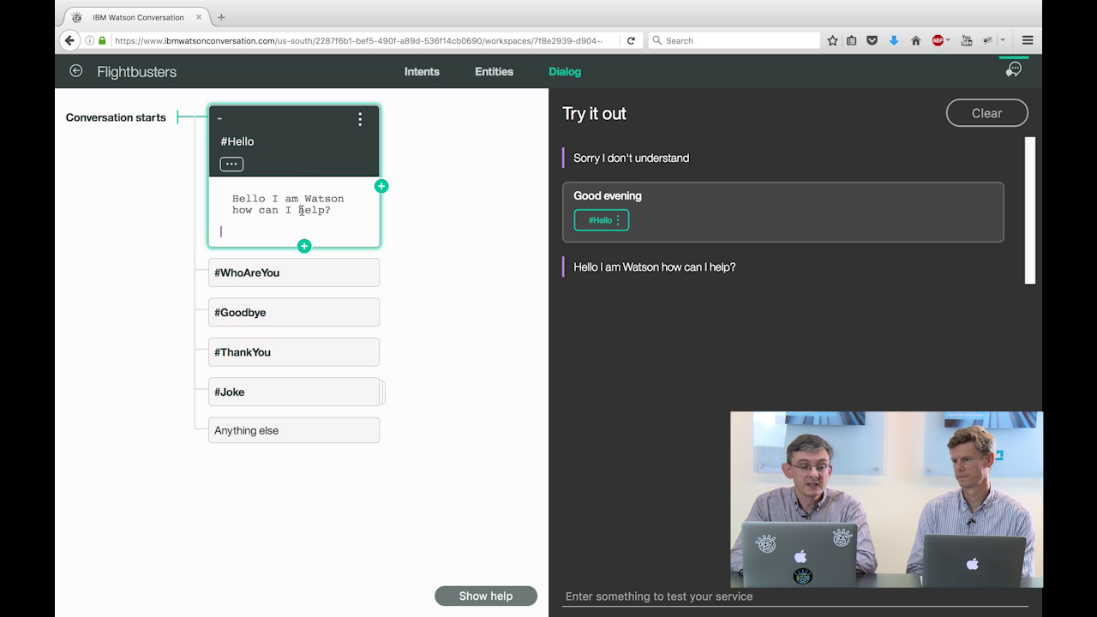
pyautogui.click(285, 396)
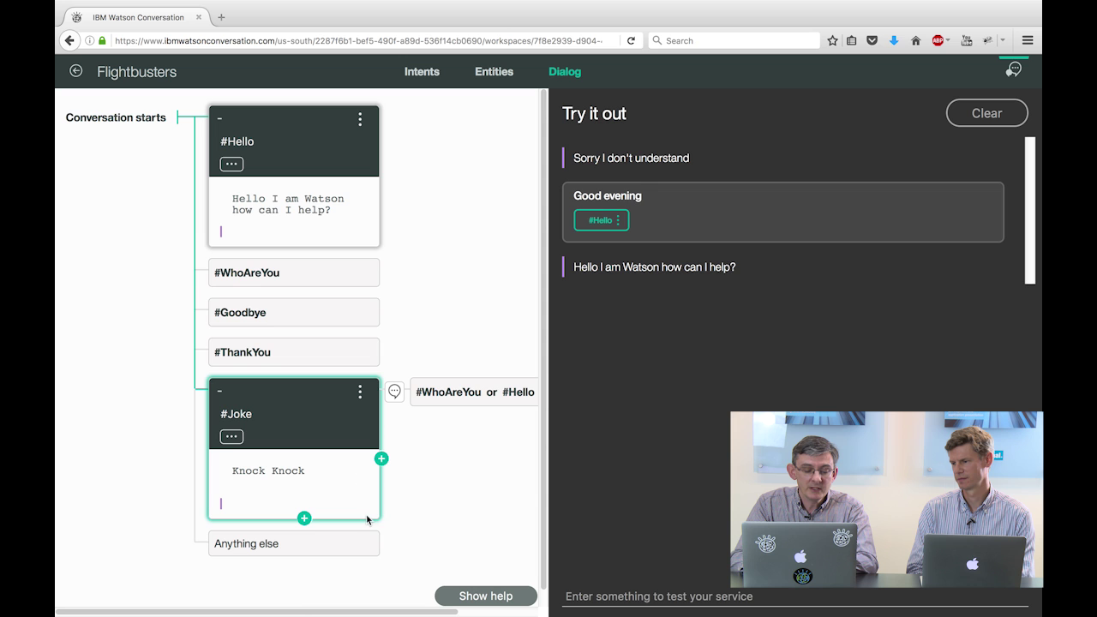
pyautogui.moveTo(286, 612); pyautogui.dragTo(415, 603)
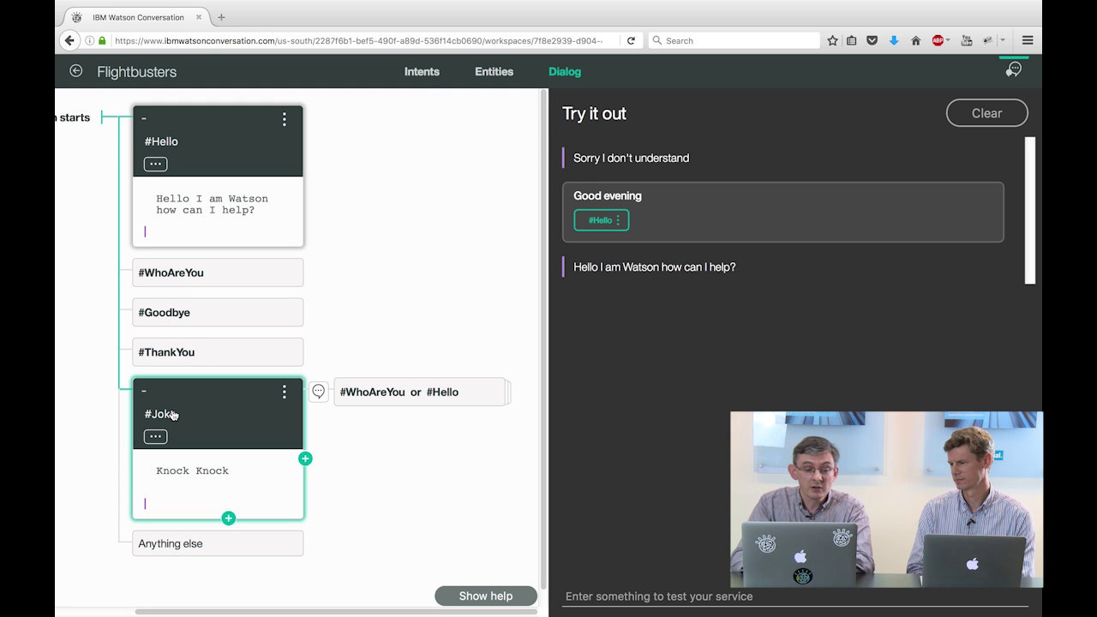
pyautogui.click(402, 391)
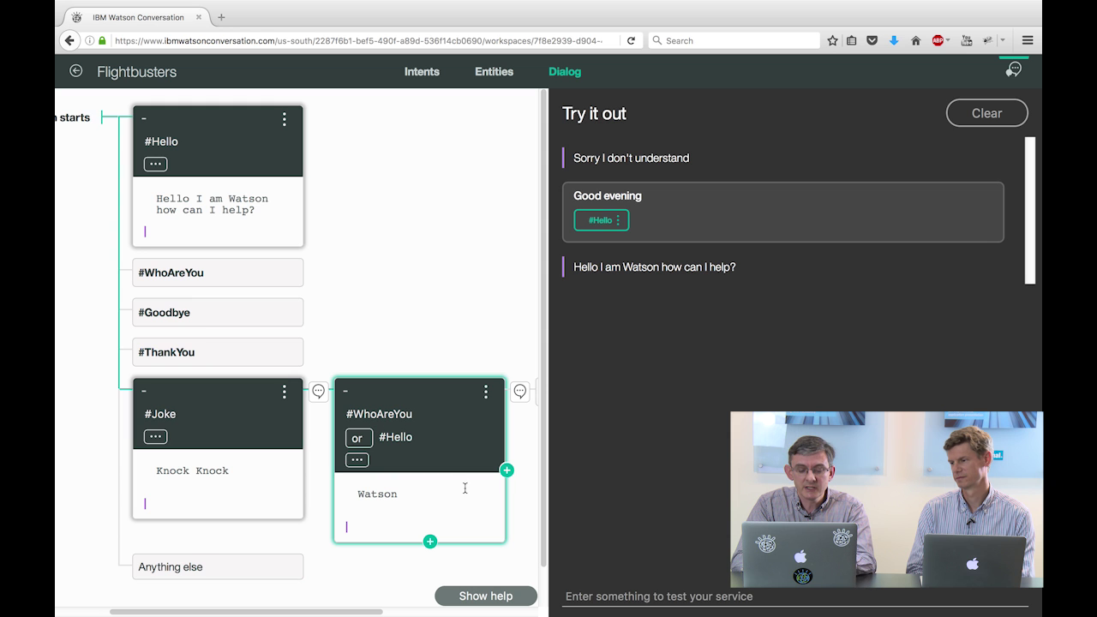
pyautogui.hscroll(5, 429, 463)
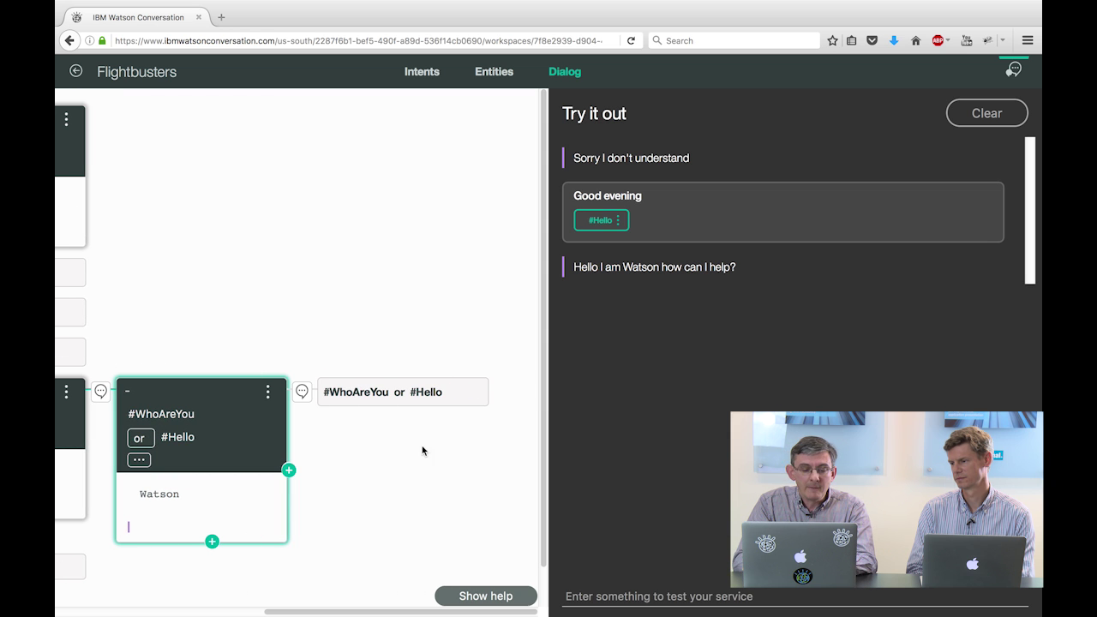
pyautogui.click(394, 396)
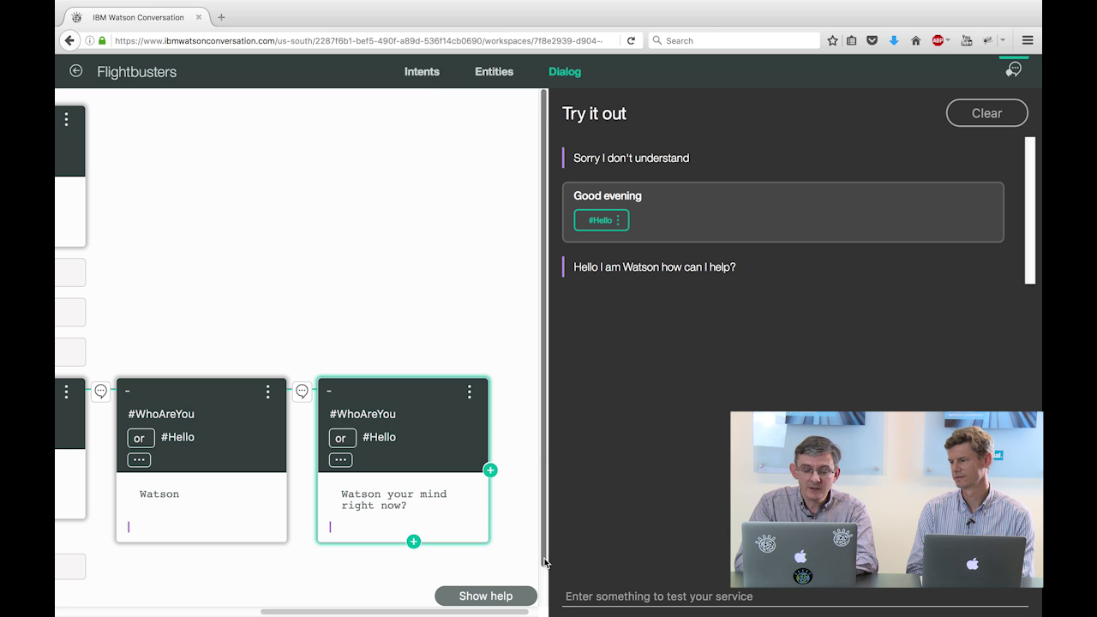
# Step: Test the service with the phrase "watson who"
pyautogui.click(593, 594)
pyautogui.write('wa')
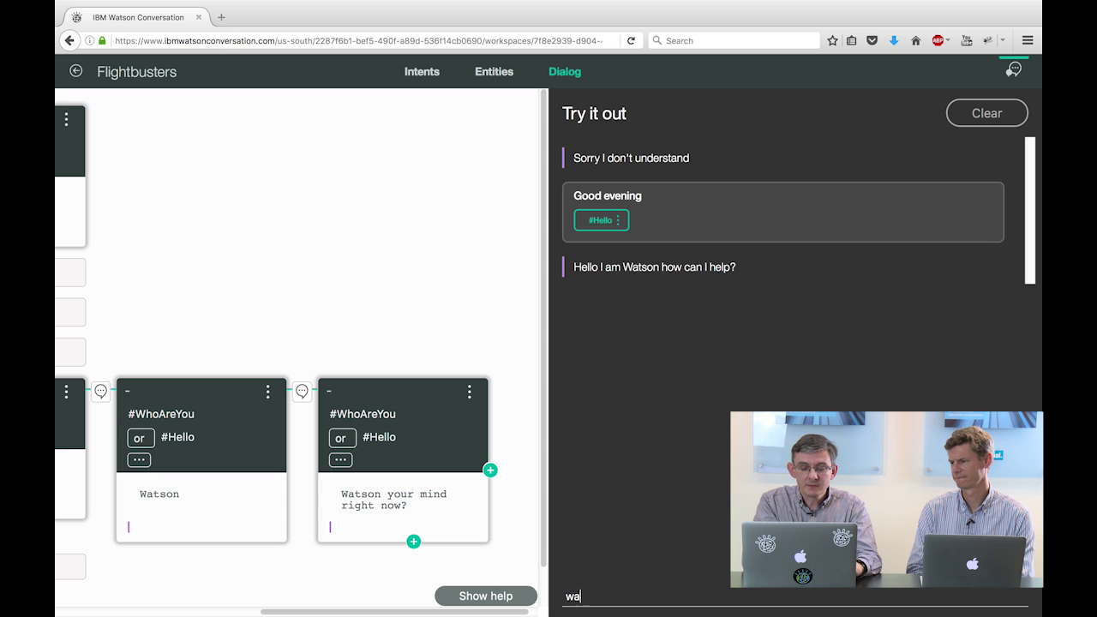
pyautogui.write('tson wh')
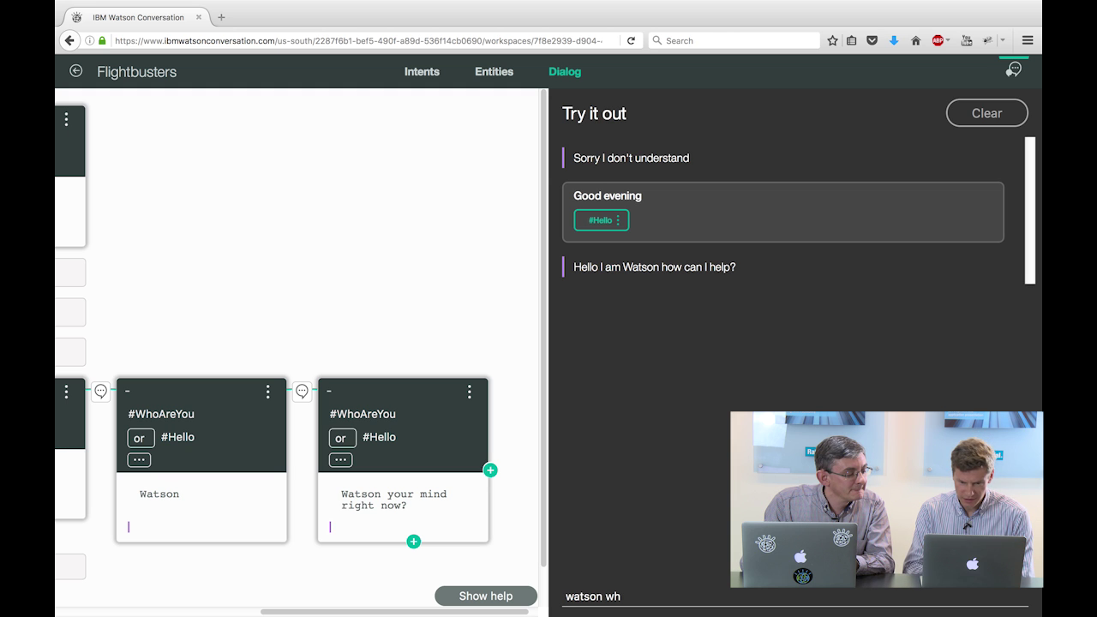
pyautogui.write('o')
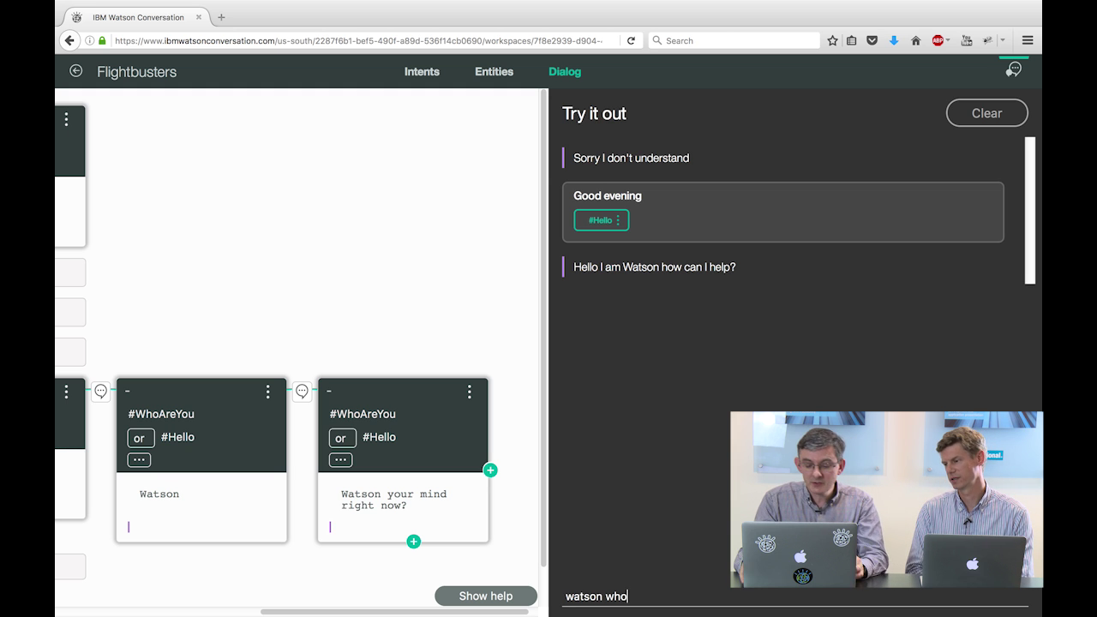
pyautogui.press('Return')
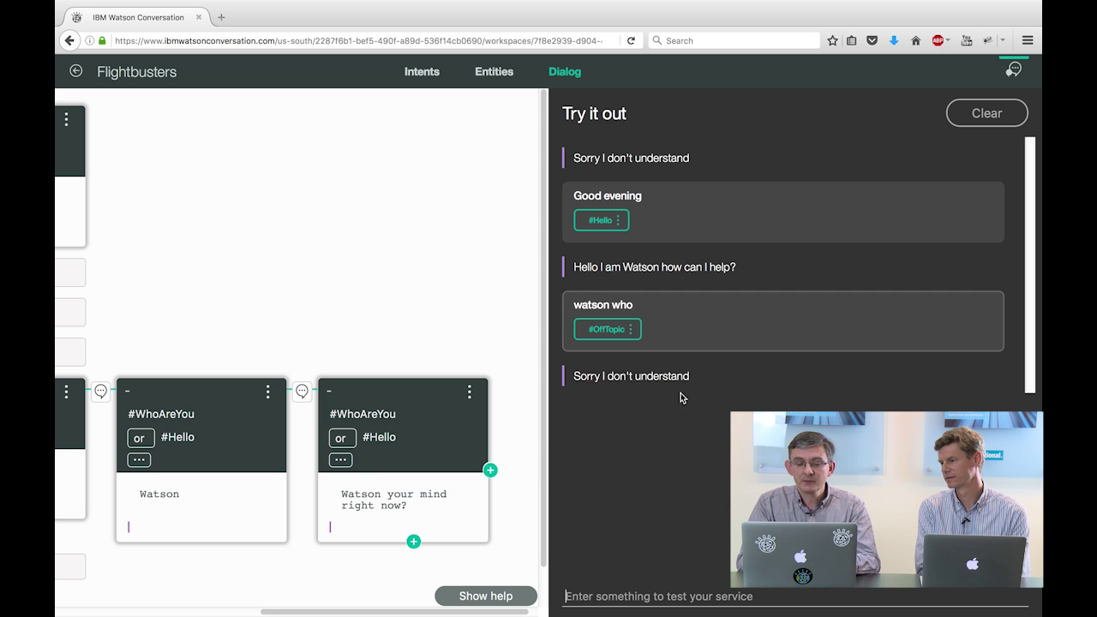
# Step: Reassign the tested phrase "watson who" to the WhoAreYou intent
pyautogui.click(628, 329)
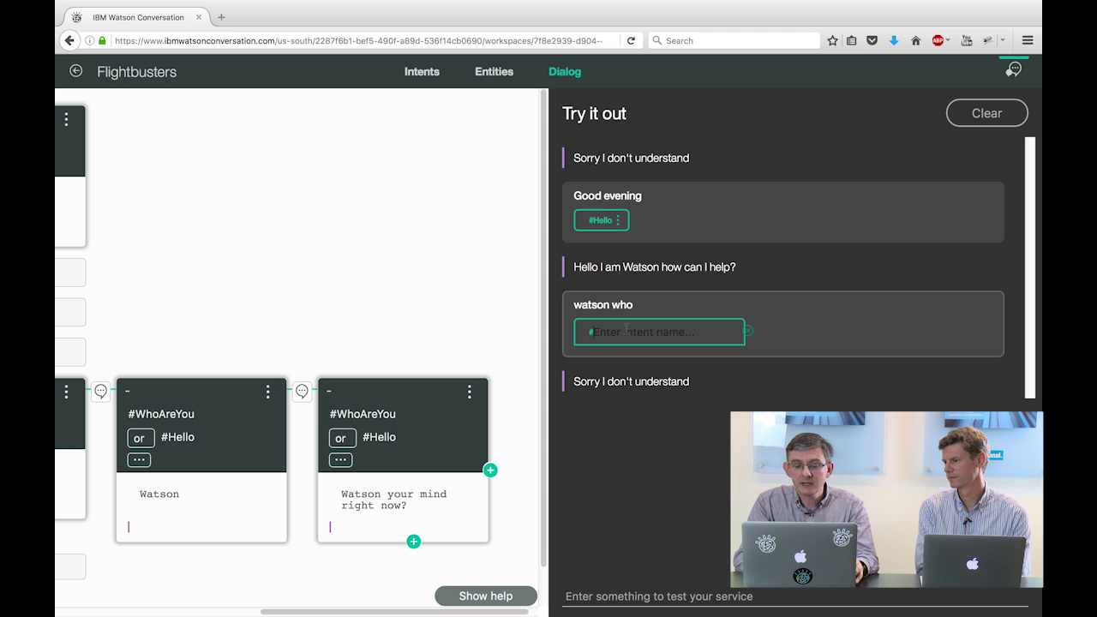
pyautogui.write('He')
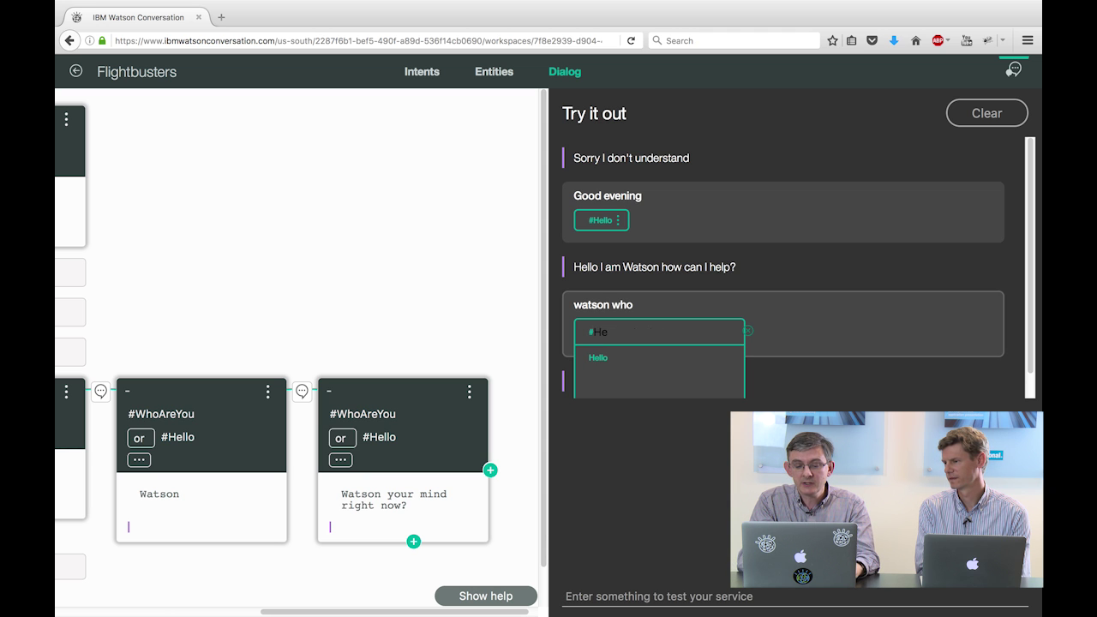
pyautogui.press('BackSpace')
pyautogui.write('Who')
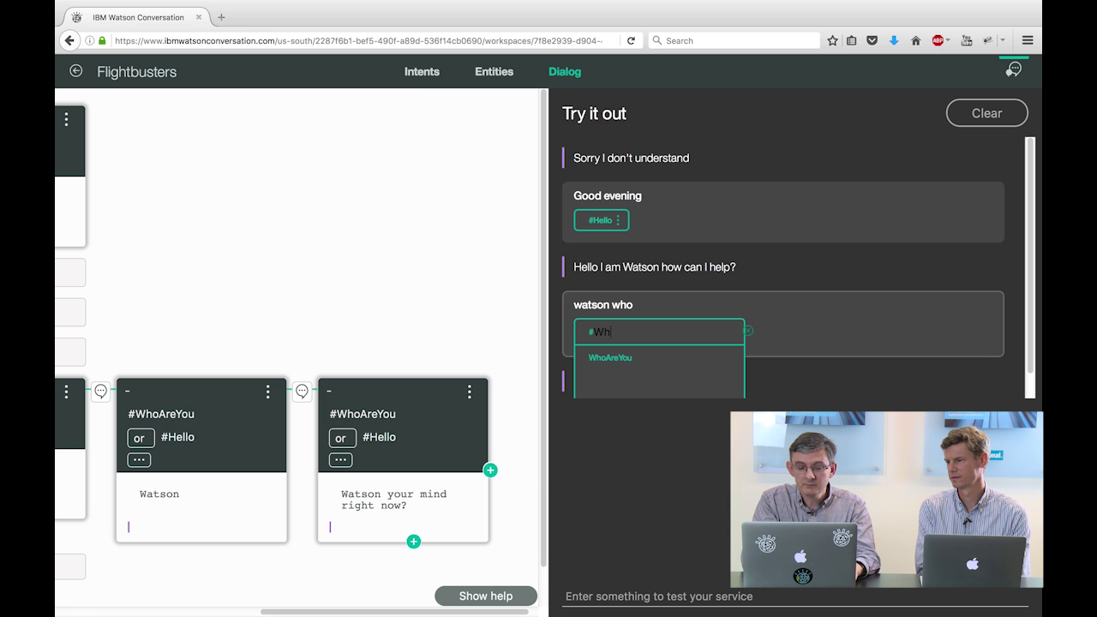
pyautogui.click(611, 358)
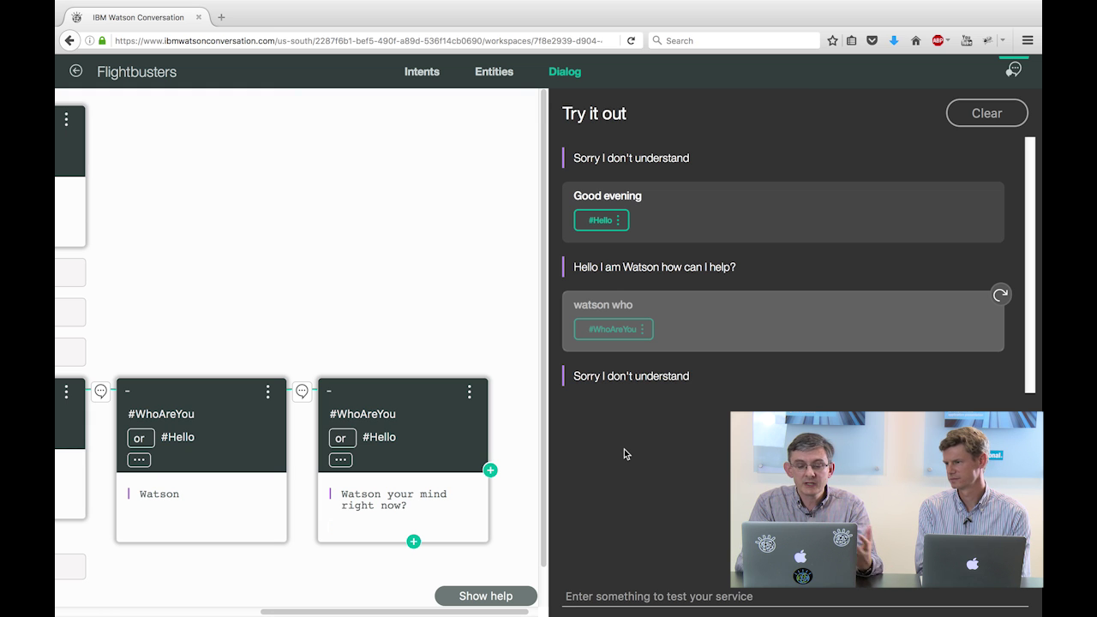
# Step: Add a new dialog node directly below the #Joke node
pyautogui.moveTo(353, 611); pyautogui.dragTo(224, 612)
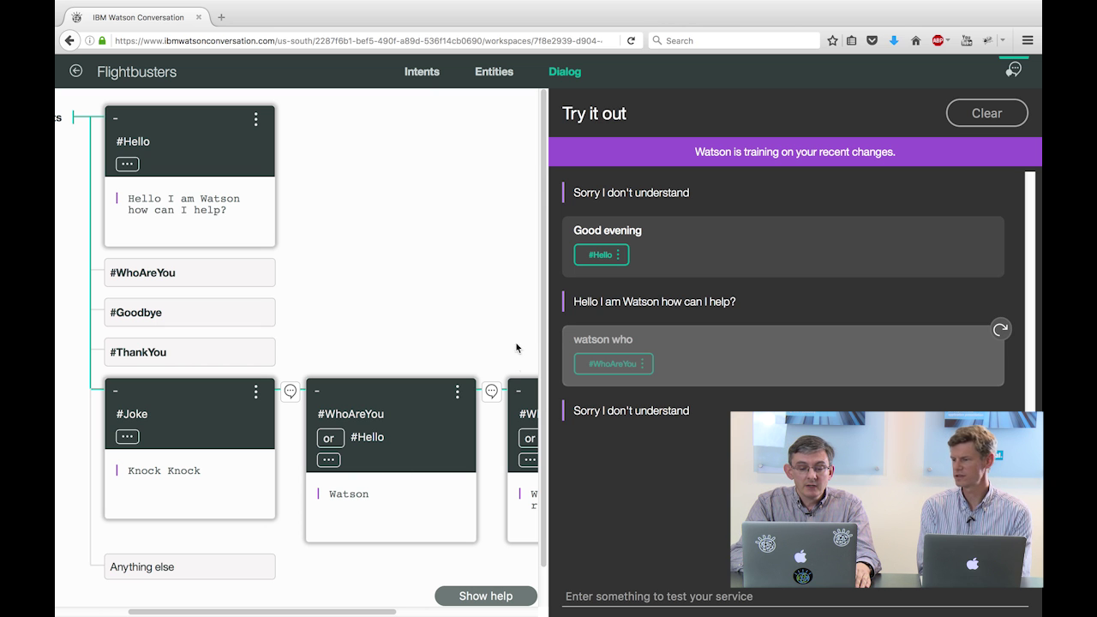
pyautogui.scroll(-2, 542, 403)
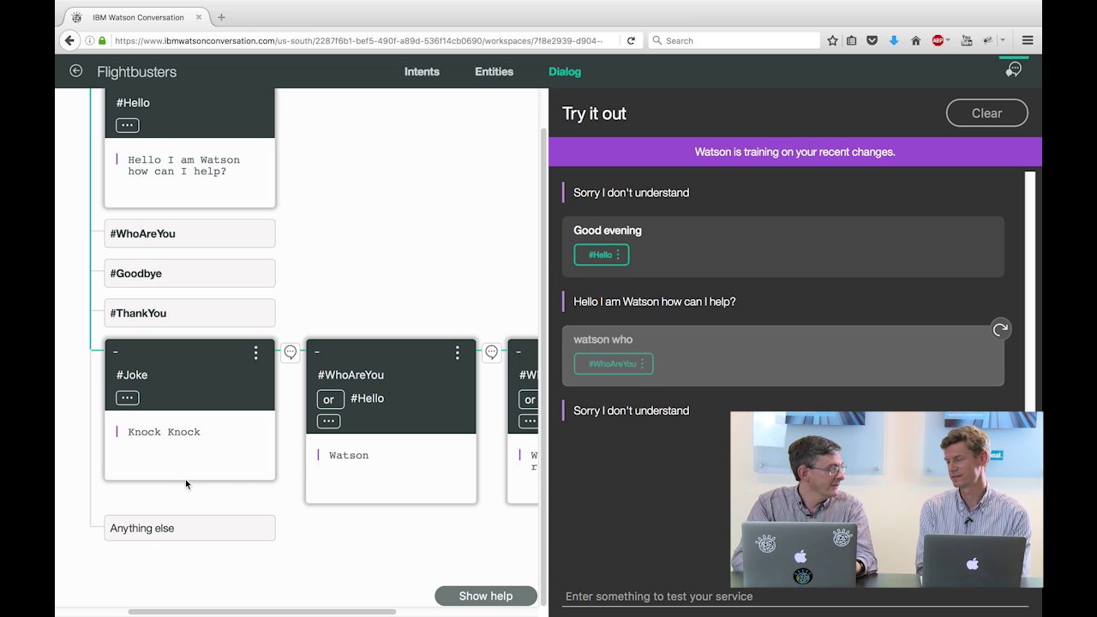
pyautogui.moveTo(180, 476)
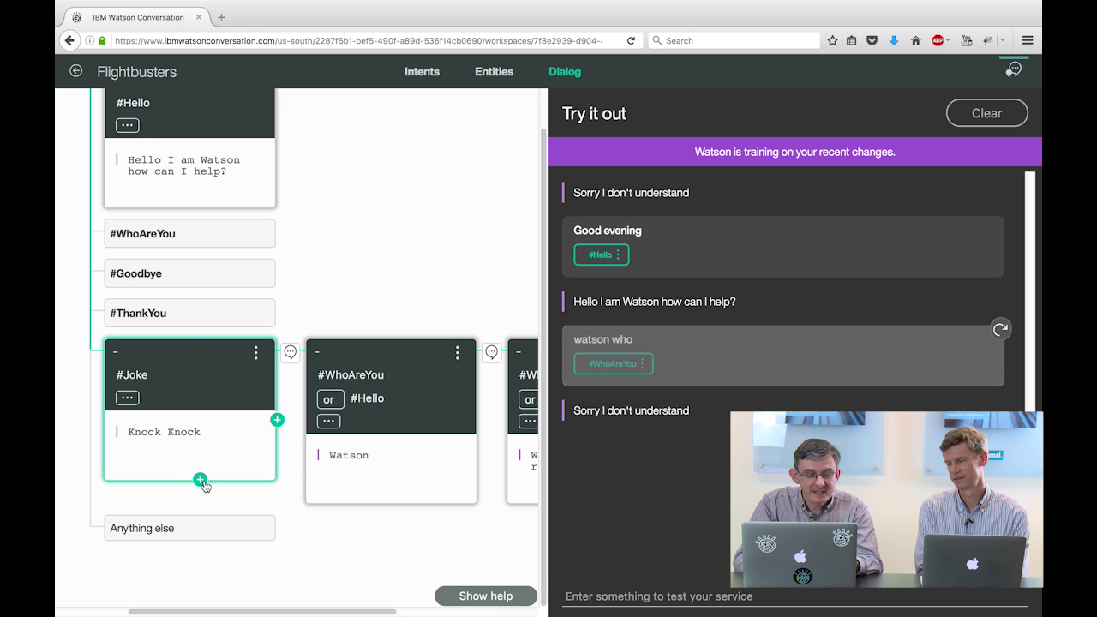
pyautogui.click(201, 481)
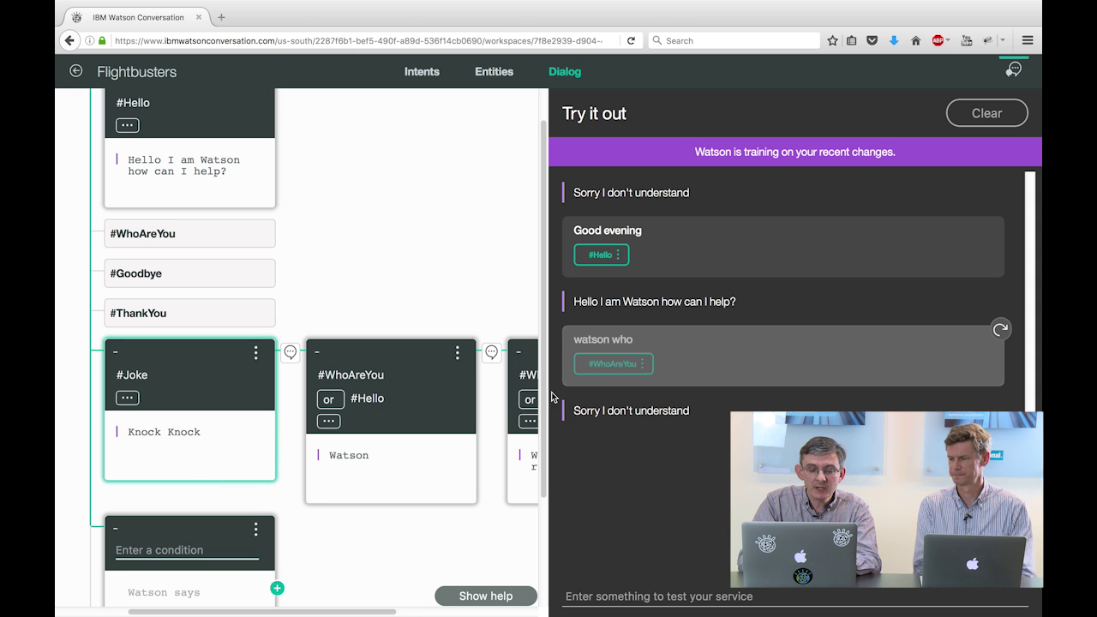
# Step: Set the condition of the new node below #Joke to the existing intent #xBookflight
pyautogui.scroll(-3, 539, 429)
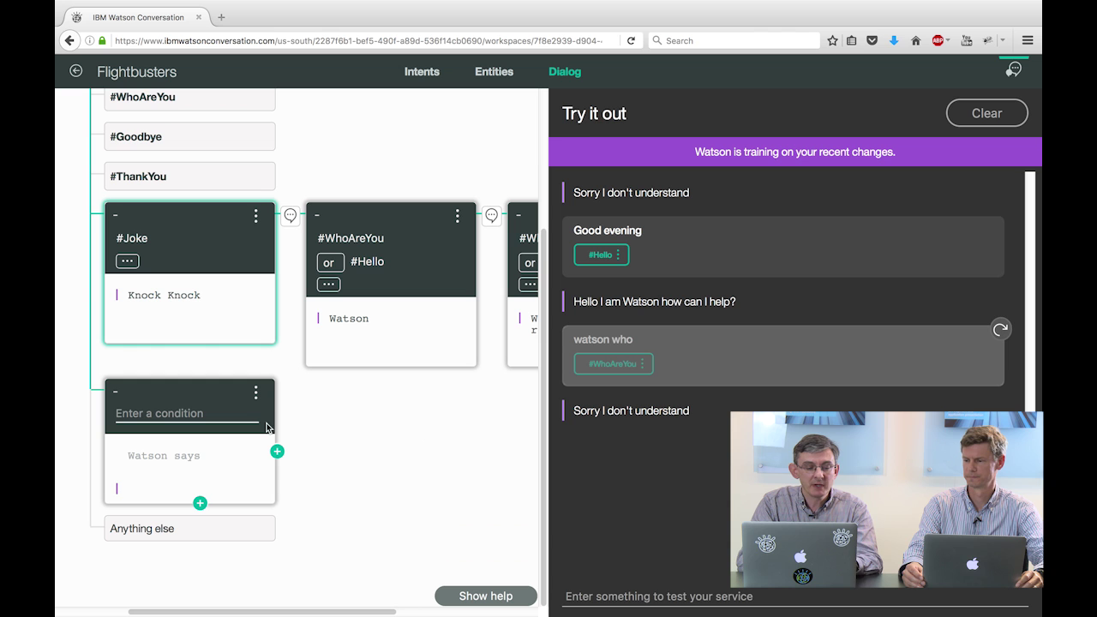
pyautogui.click(134, 416)
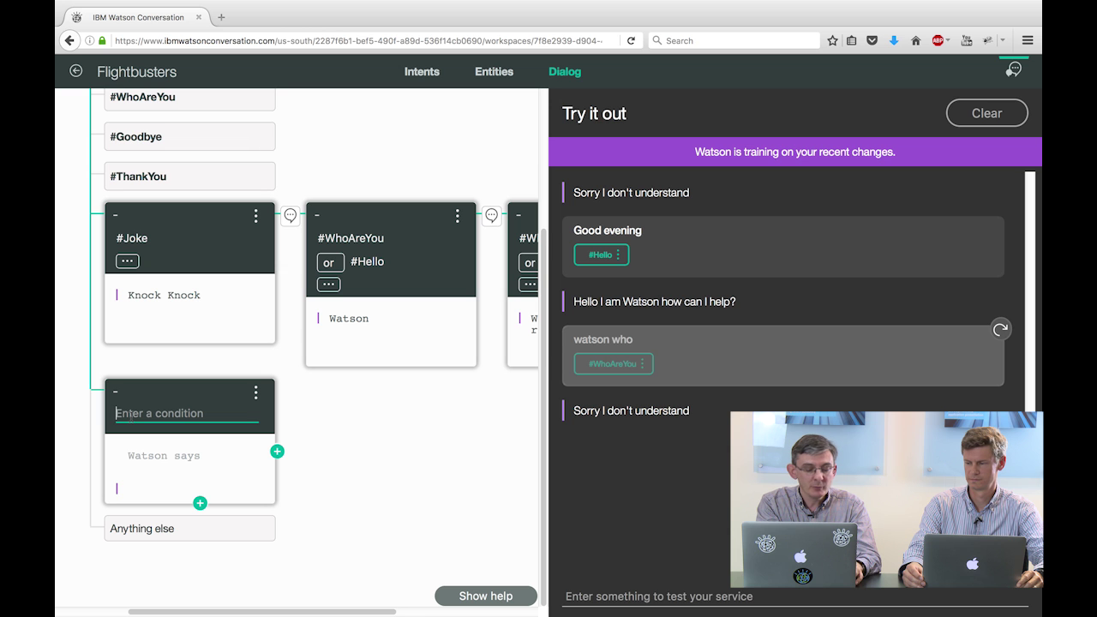
pyautogui.write('#xB')
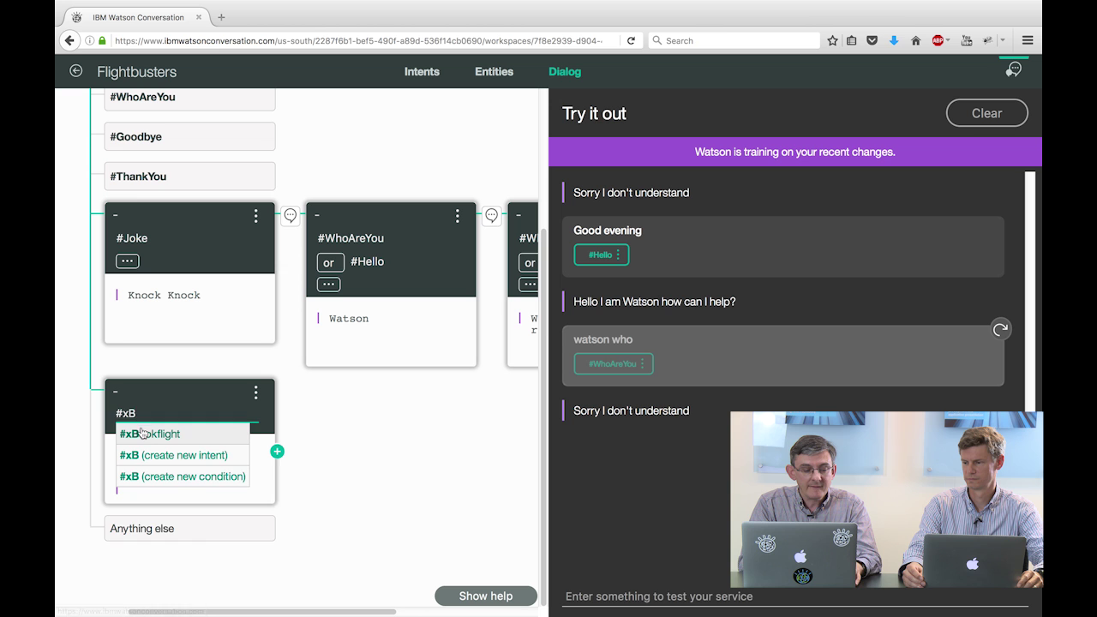
pyautogui.click(207, 433)
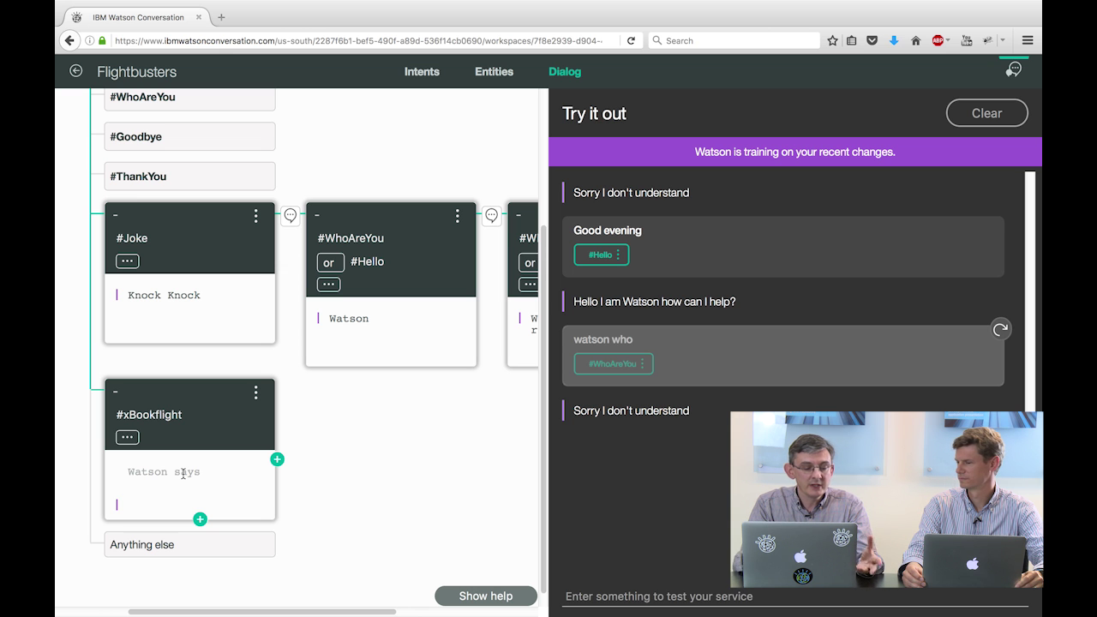
# Step: Enter "Where do you want to go?" as the Watson response of the #xBookflight node
pyautogui.click(145, 472)
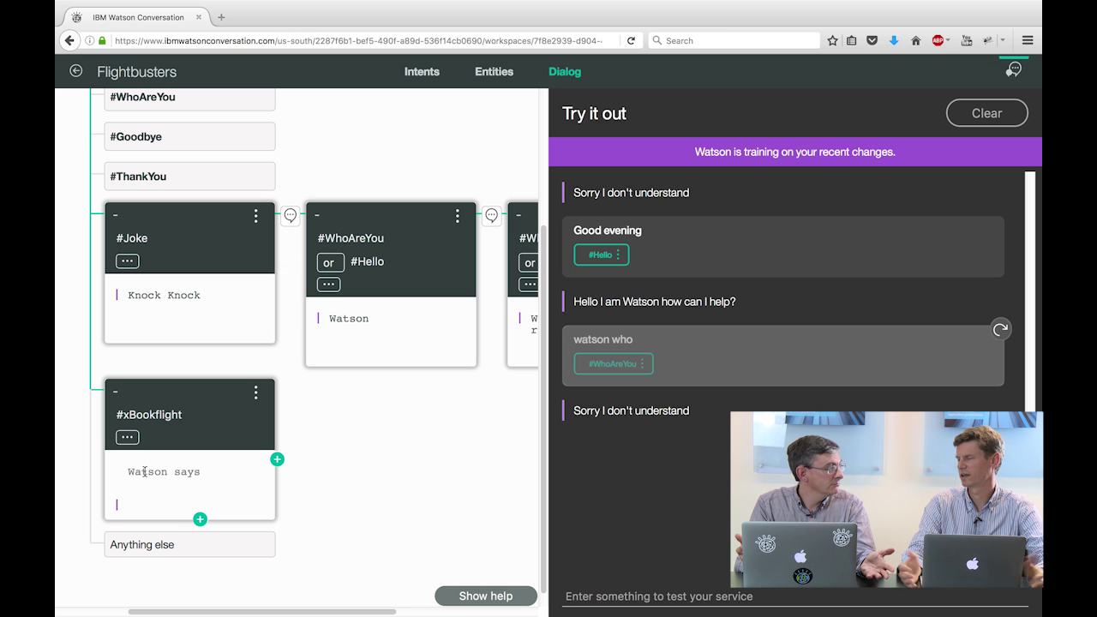
pyautogui.write('Where ')
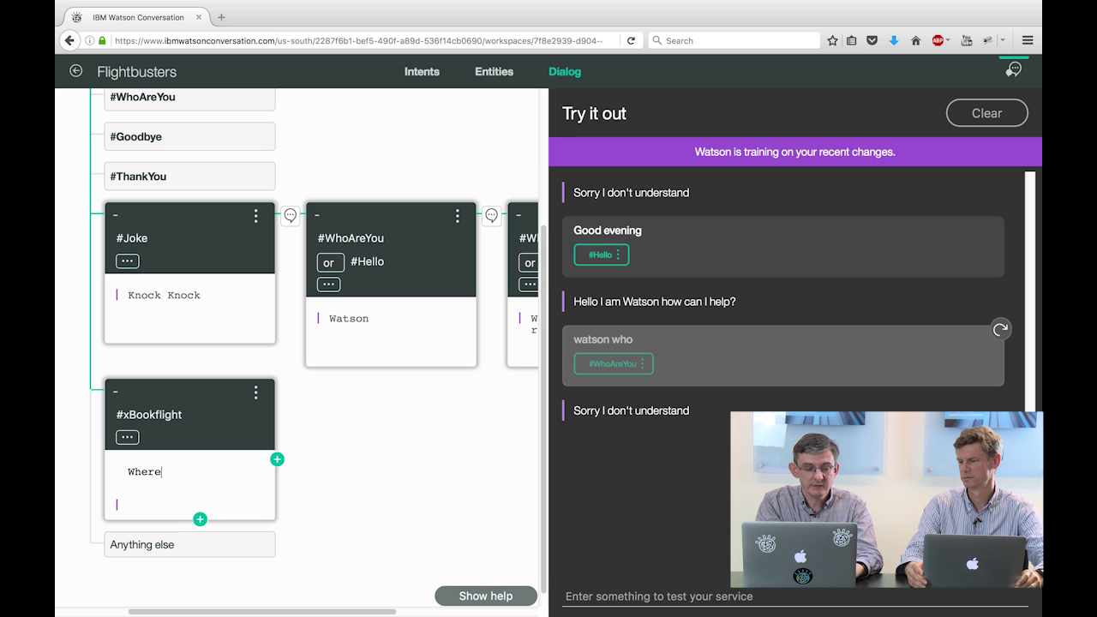
pyautogui.write('do you want to g')
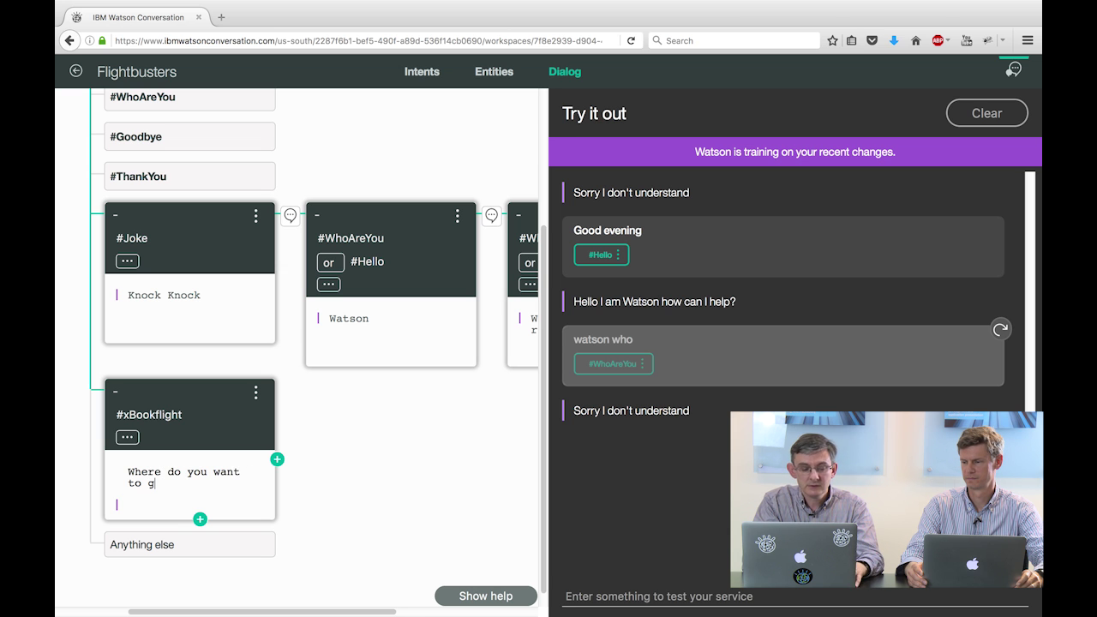
pyautogui.write('o')
pyautogui.press('BackSpace')
pyautogui.write('o')
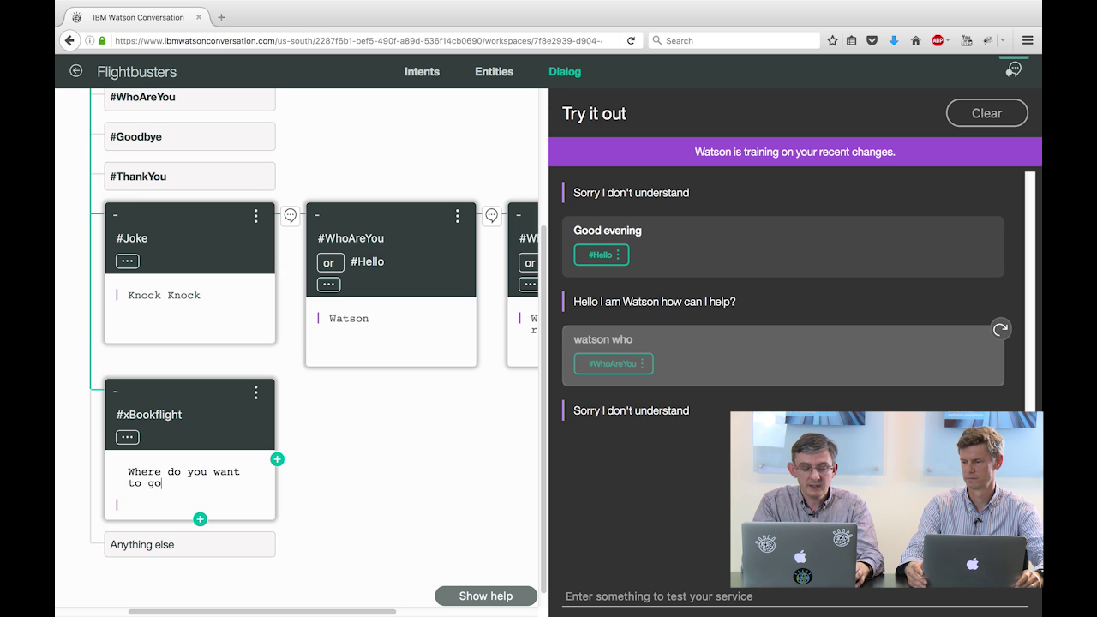
pyautogui.write('?')
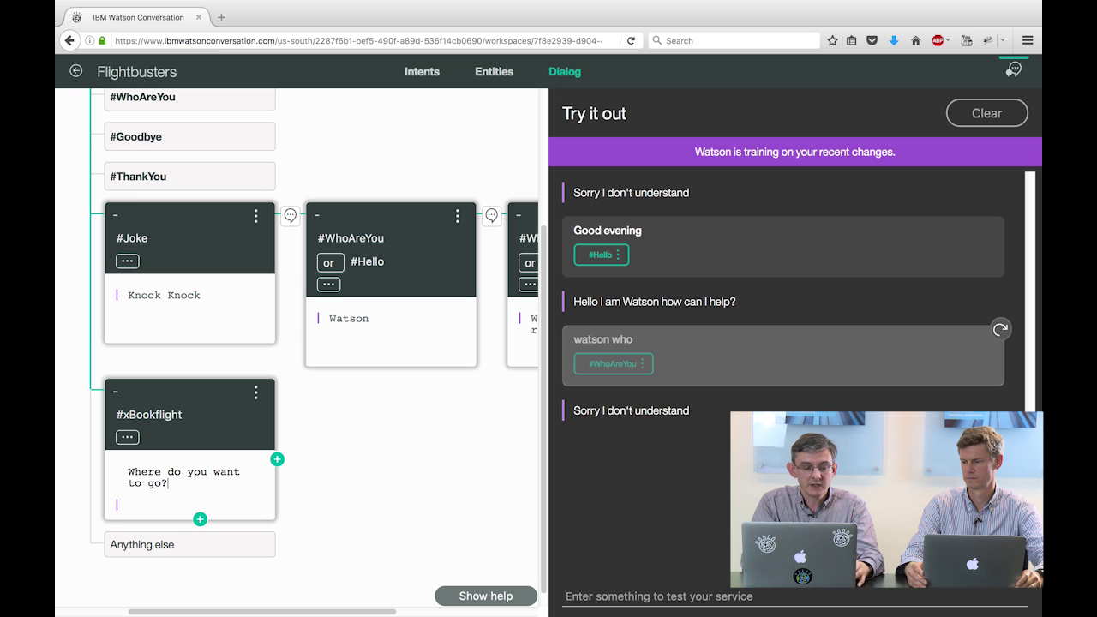
pyautogui.click(279, 461)
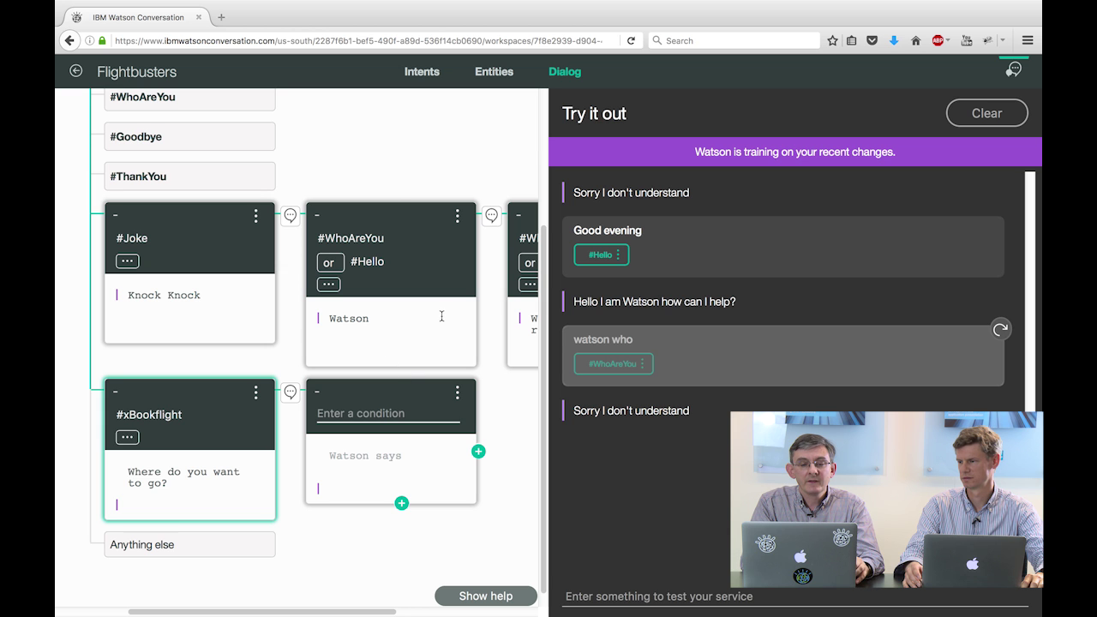
pyautogui.click(319, 413)
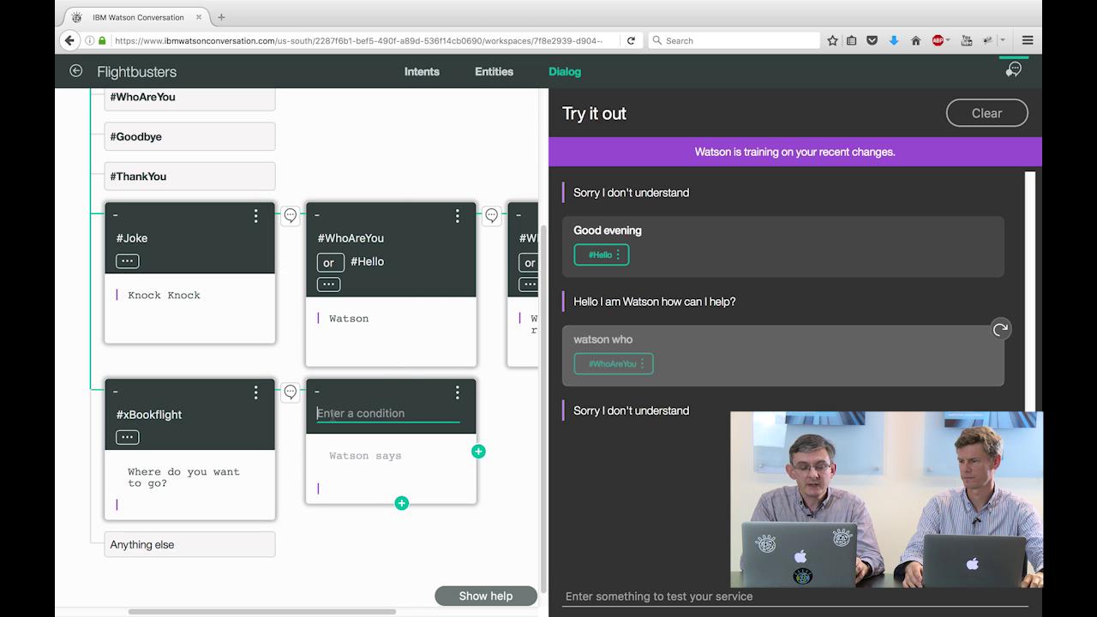
pyautogui.write('@A')
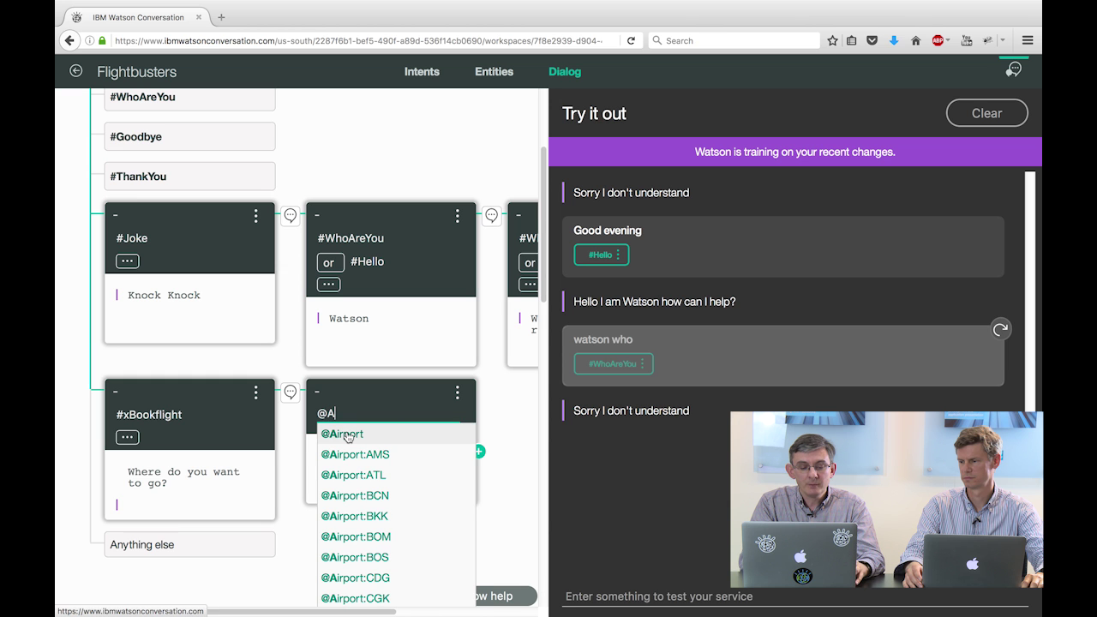
pyautogui.click(343, 434)
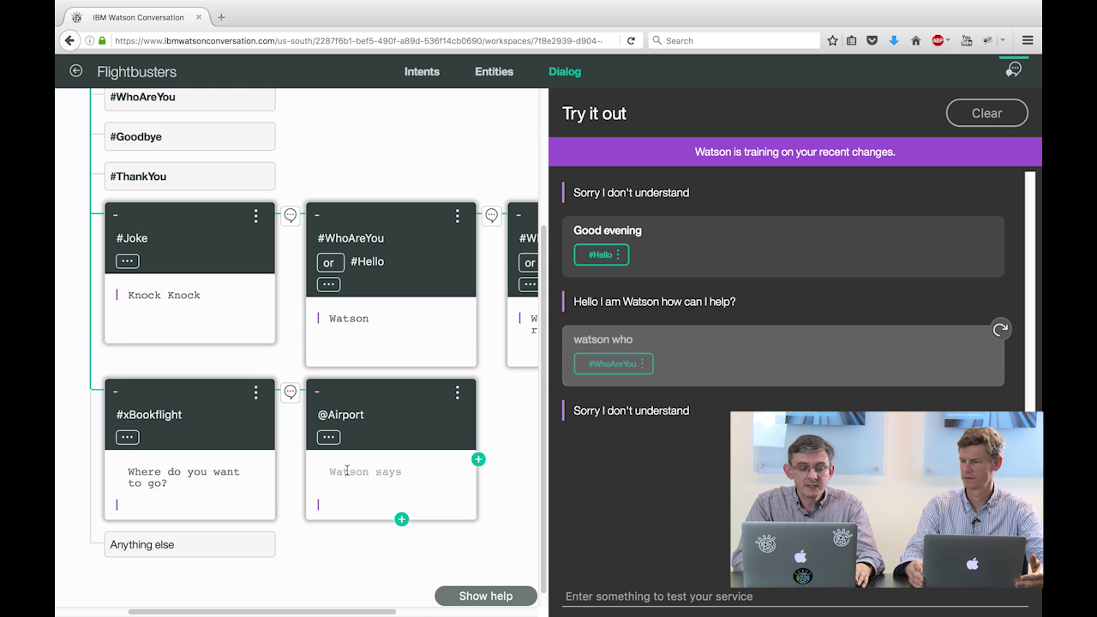
pyautogui.moveTo(362, 603)
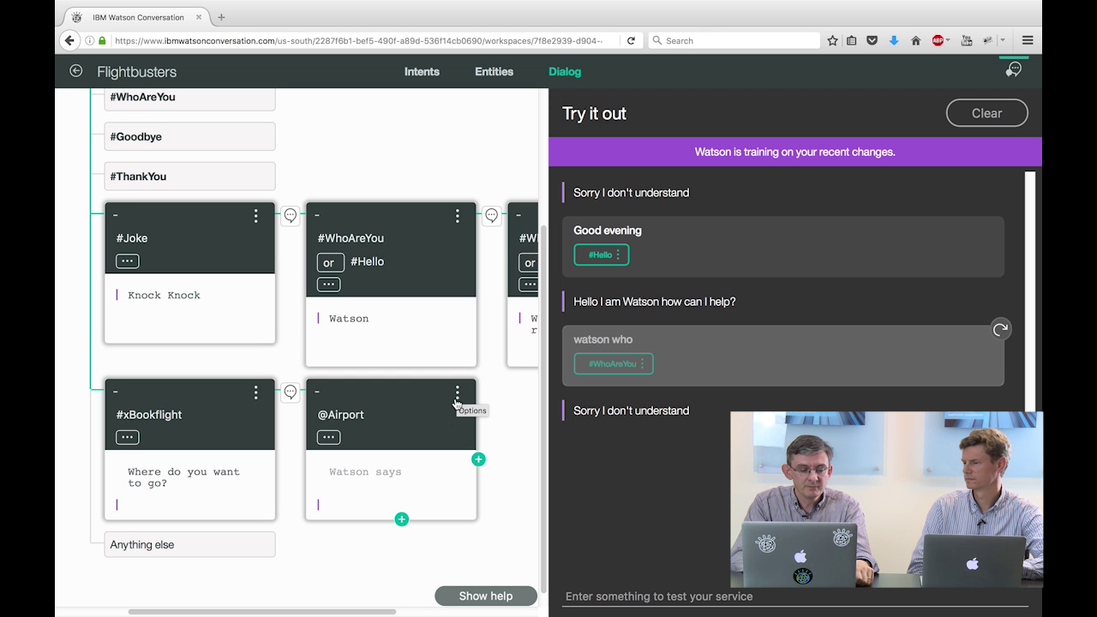
pyautogui.moveTo(314, 604)
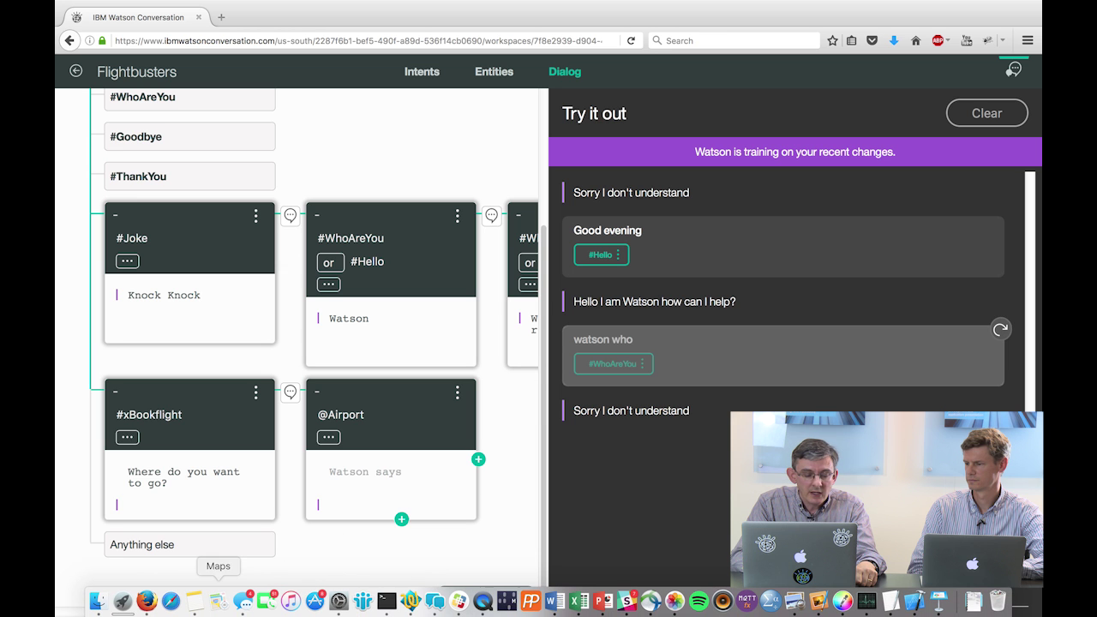
pyautogui.click(457, 393)
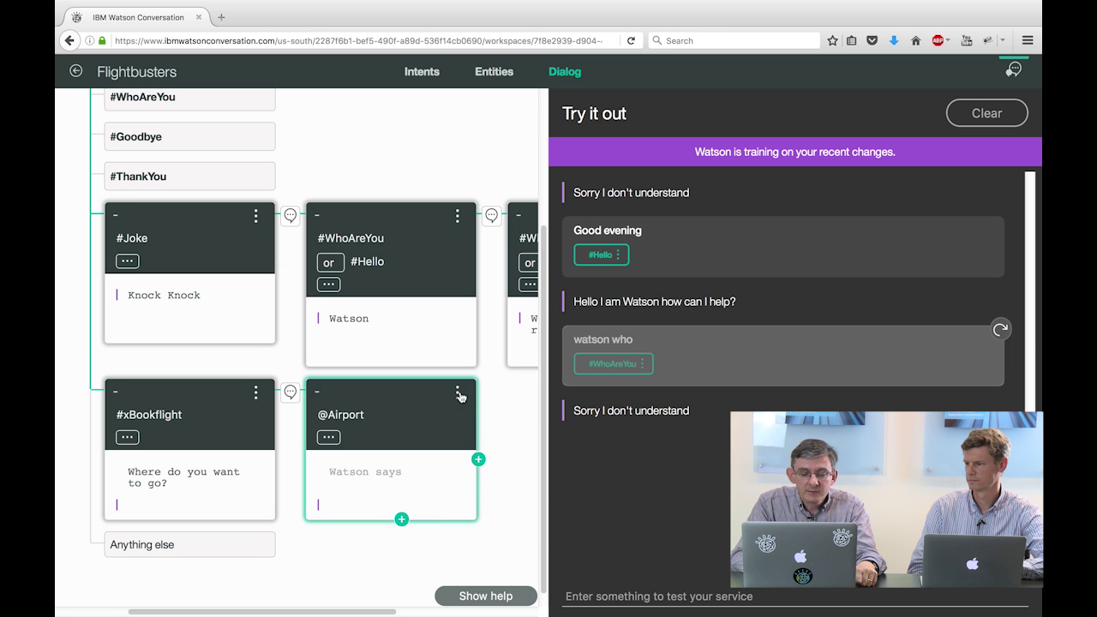
pyautogui.click(519, 531)
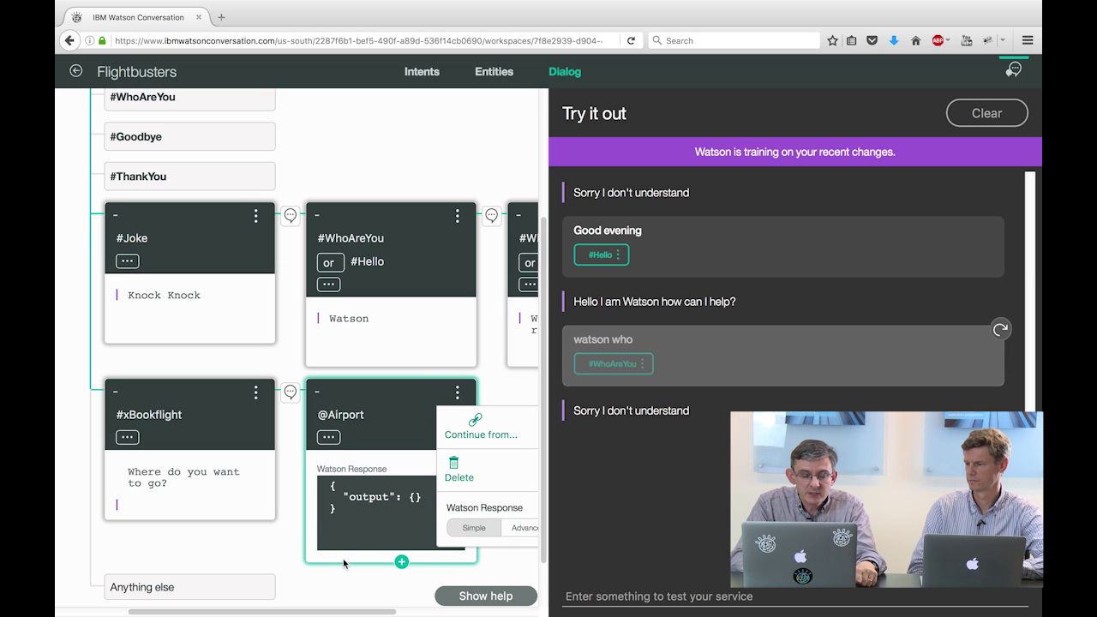
pyautogui.click(341, 516)
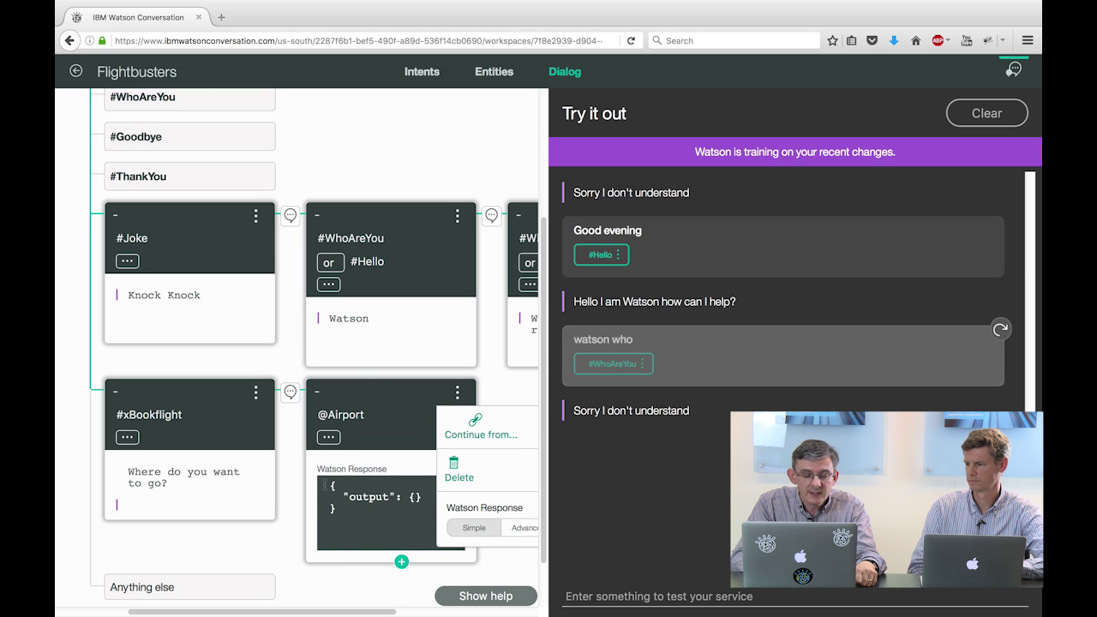
pyautogui.press('super+a')
pyautogui.press('BackSpace')
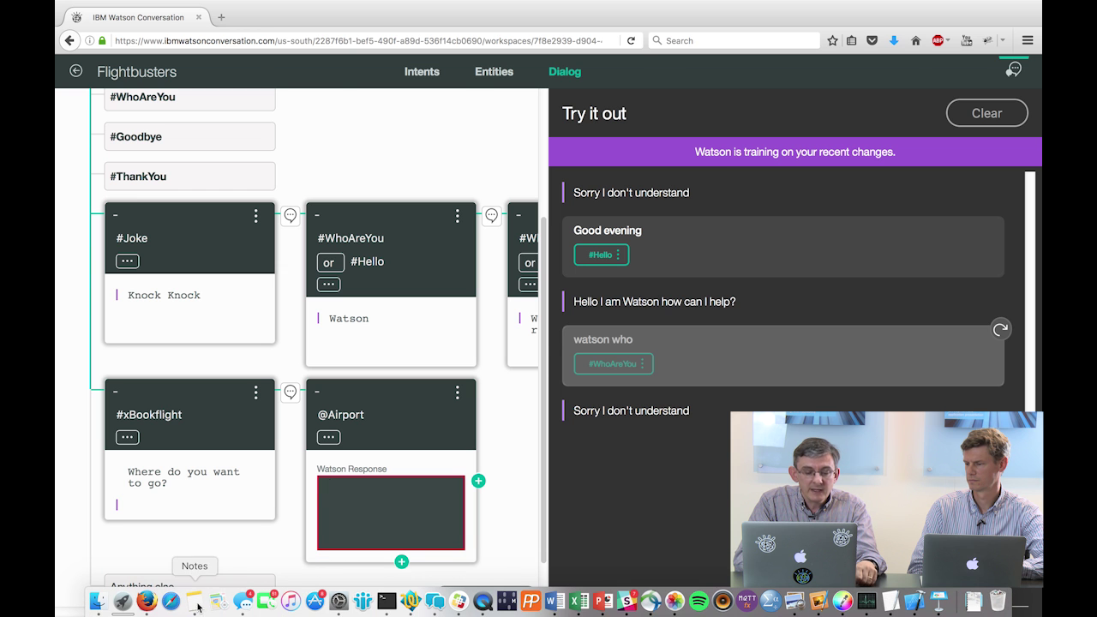
pyautogui.click(194, 603)
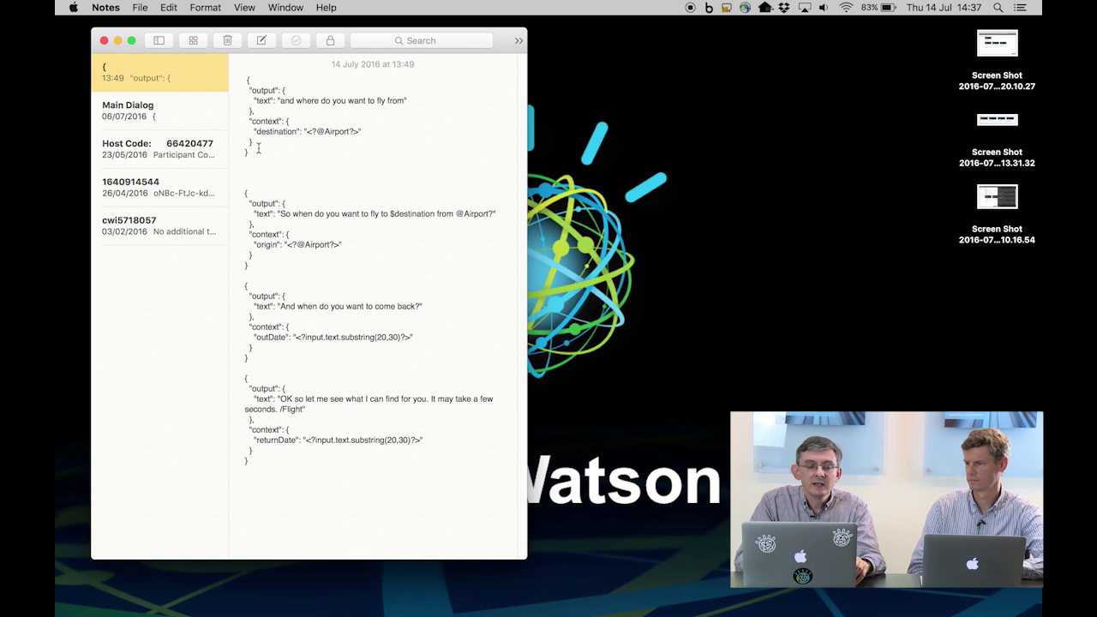
pyautogui.moveTo(257, 152); pyautogui.dragTo(239, 80)
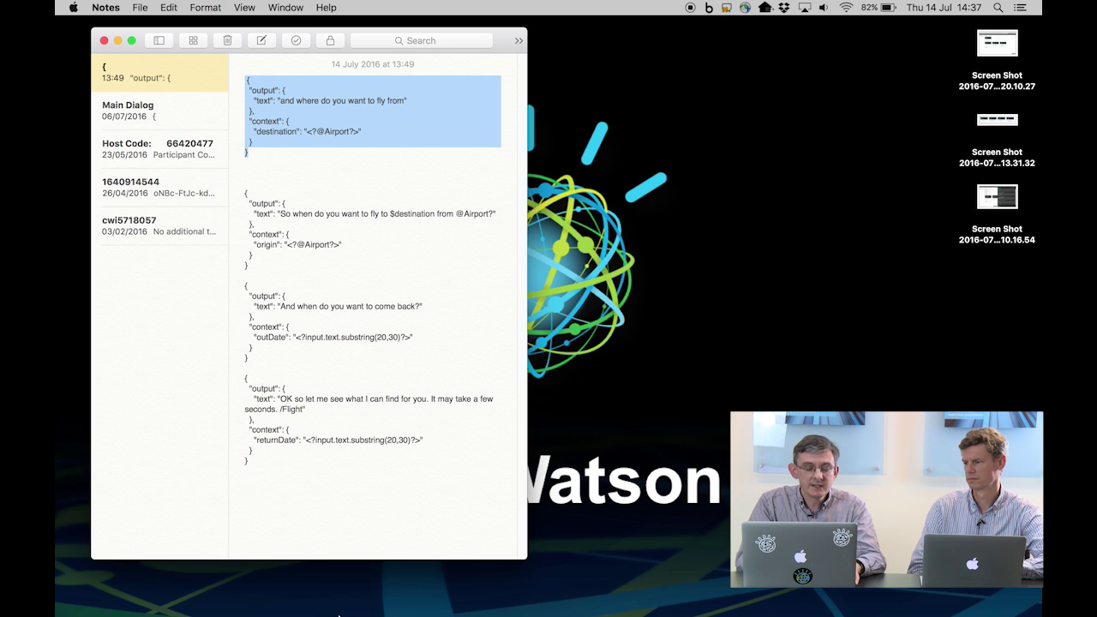
pyautogui.click(151, 600)
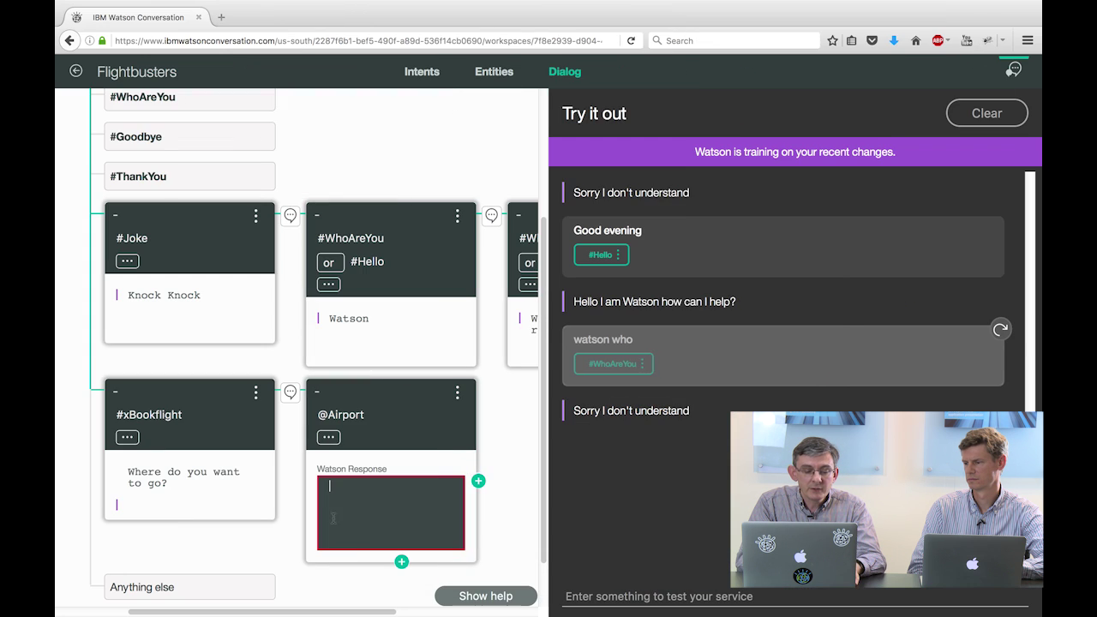
pyautogui.press('super+v')
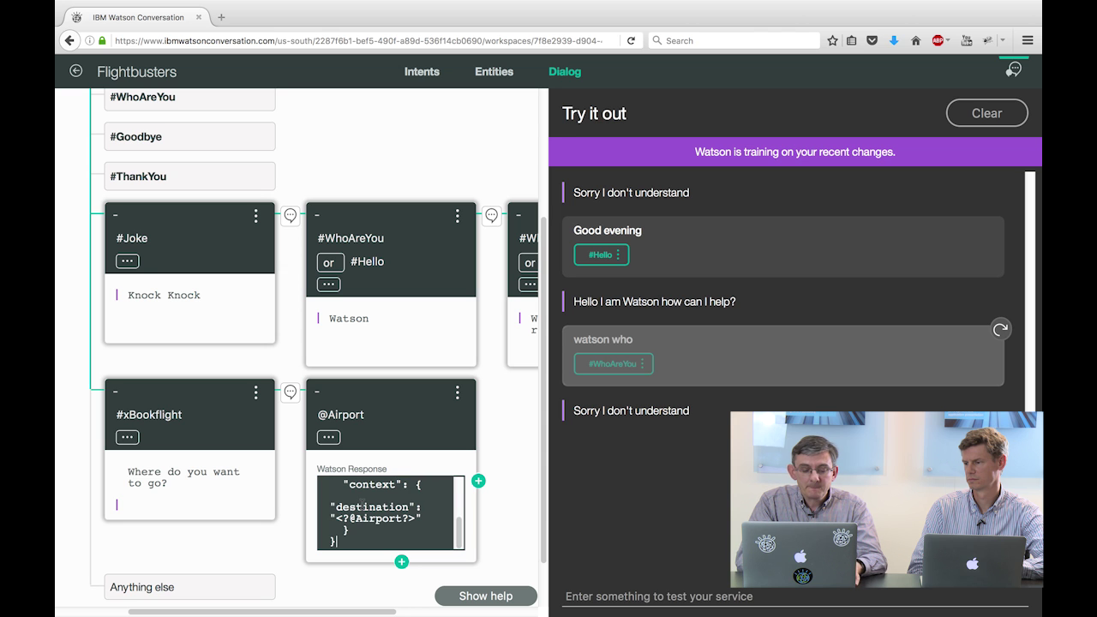
pyautogui.moveTo(455, 533); pyautogui.dragTo(460, 489)
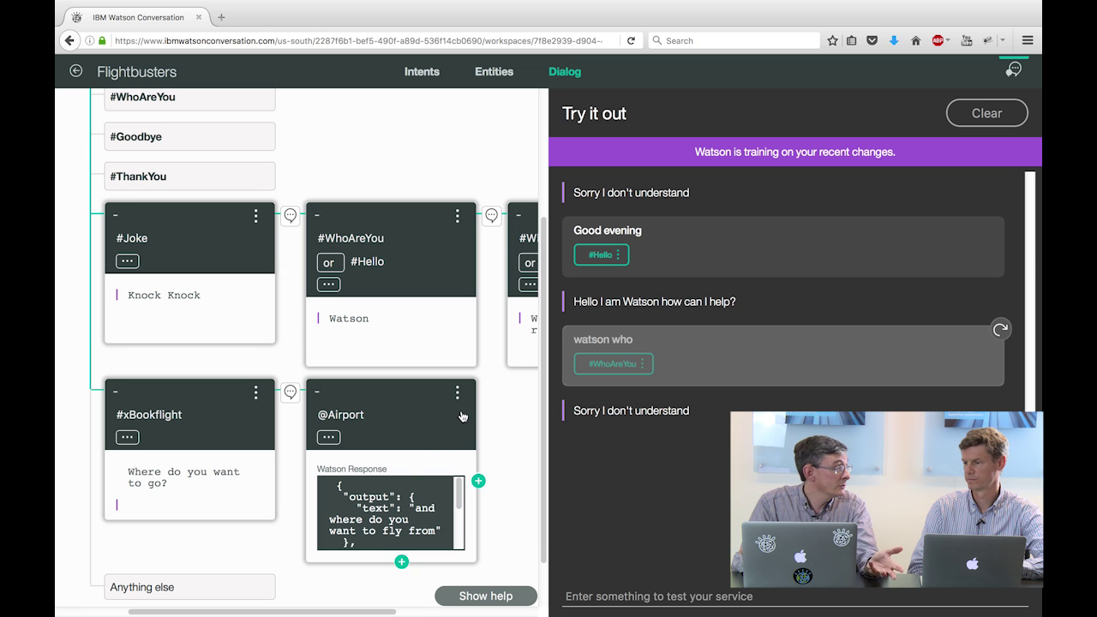
pyautogui.click(479, 482)
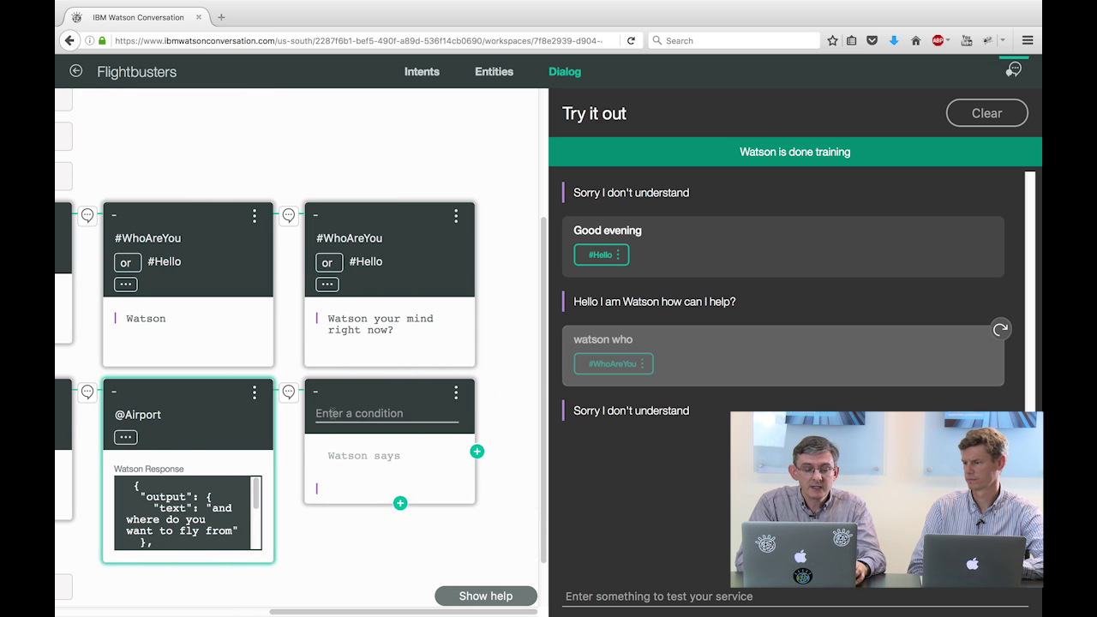
pyautogui.write('@A')
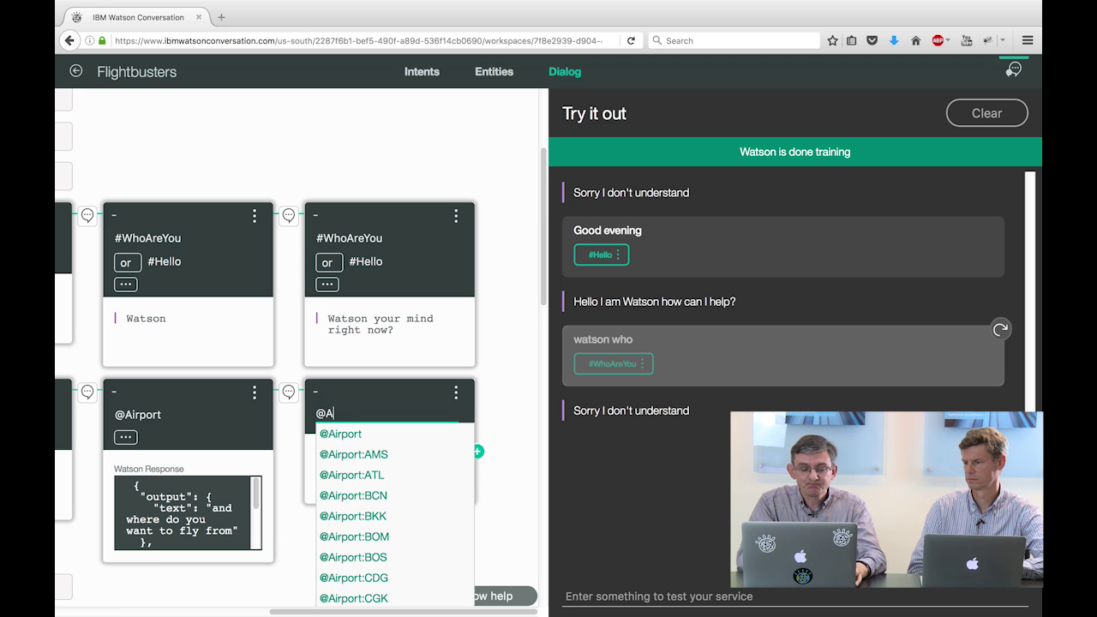
pyautogui.press('Down')
pyautogui.press('Return')
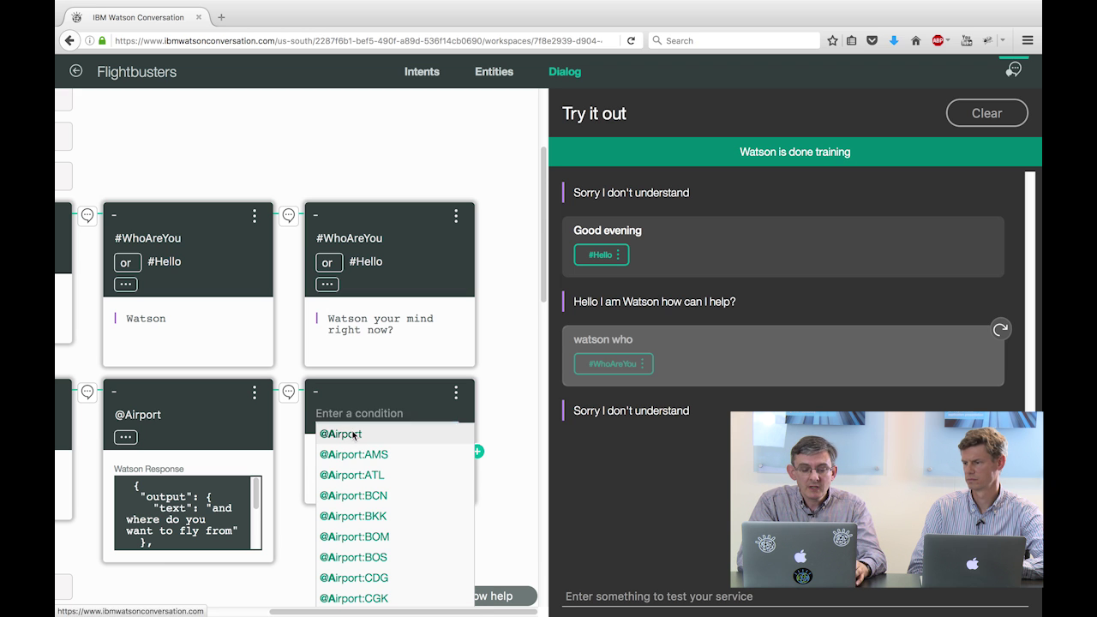
pyautogui.moveTo(292, 611)
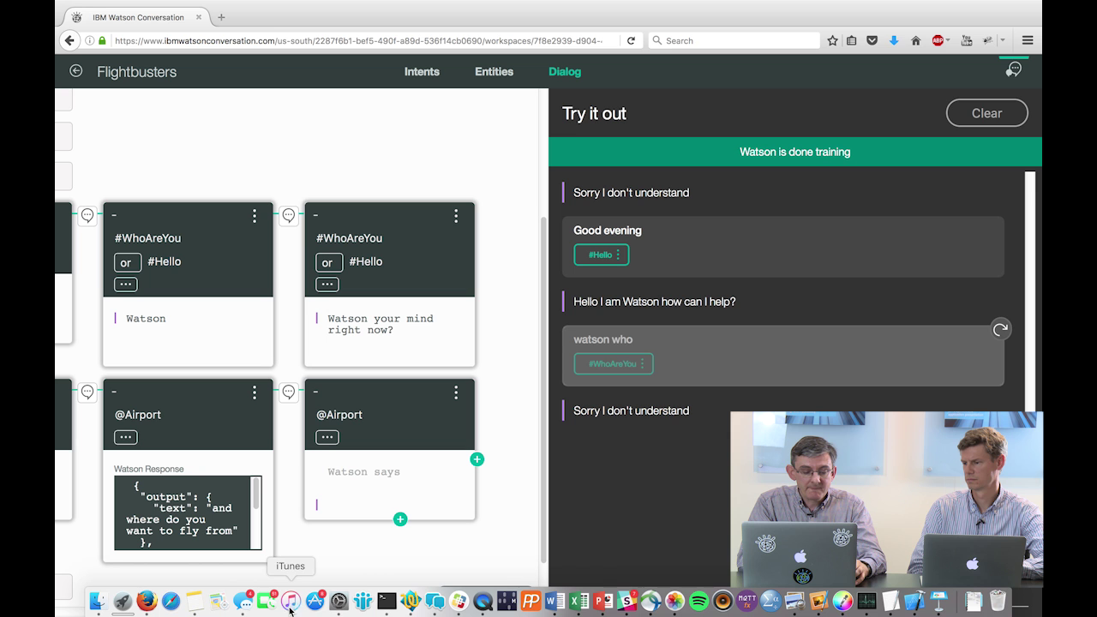
pyautogui.click(195, 602)
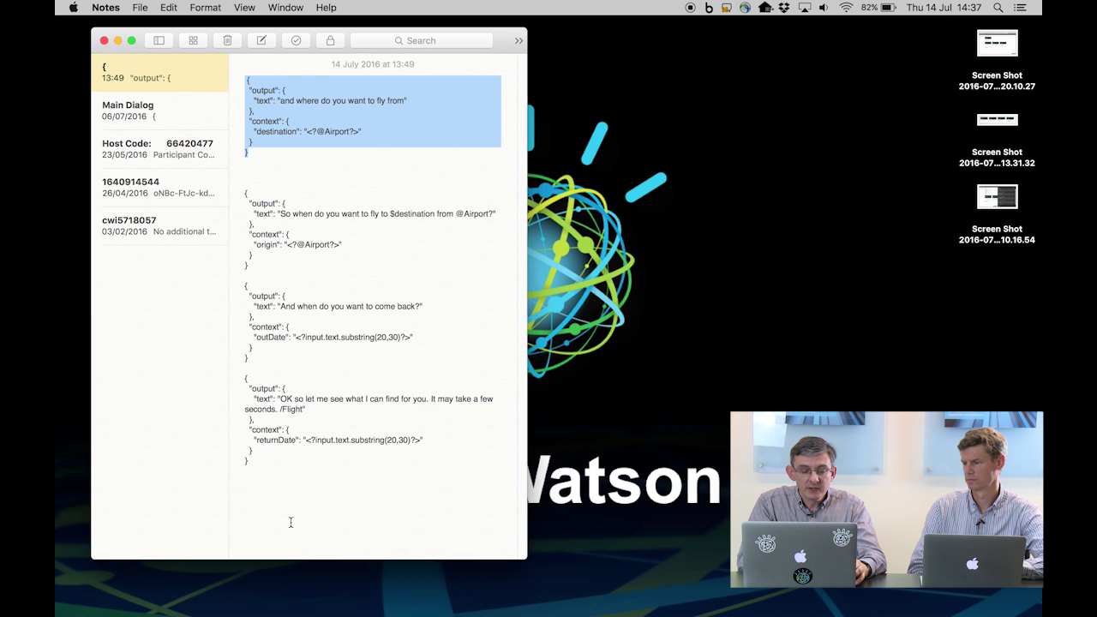
pyautogui.moveTo(256, 266); pyautogui.dragTo(237, 188)
pyautogui.press('super+c')
pyautogui.press('super+Tab')
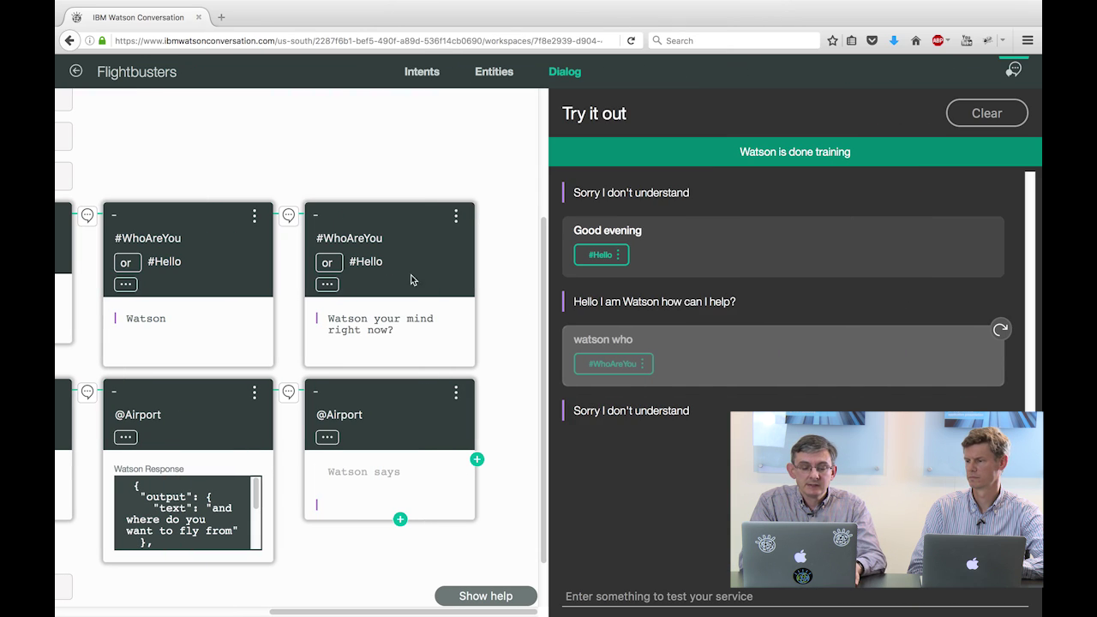
pyautogui.click(455, 391)
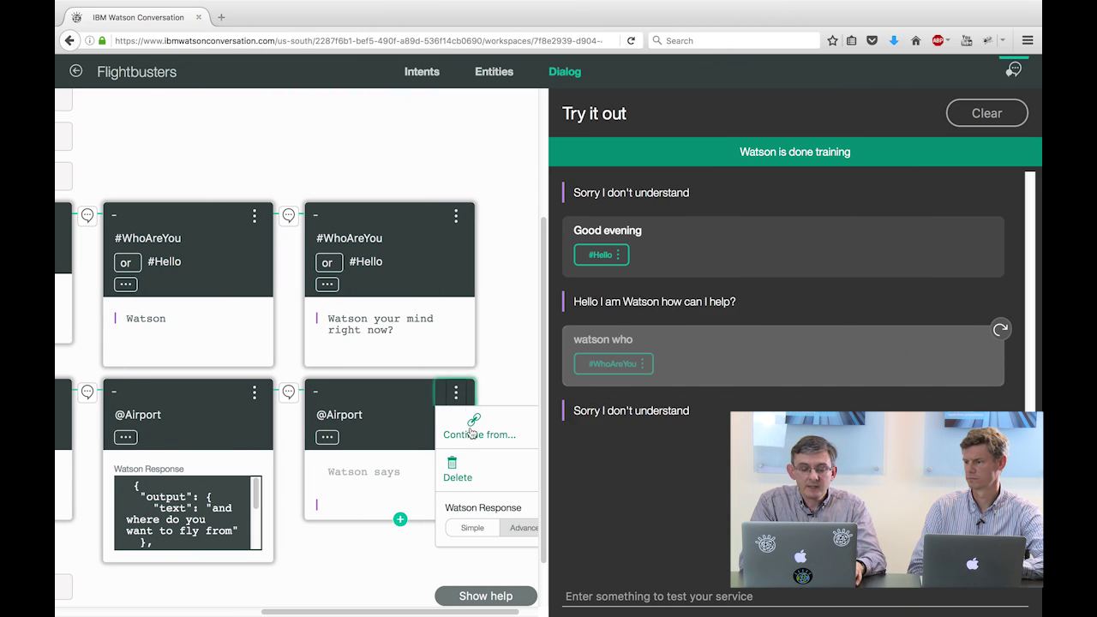
pyautogui.click(518, 525)
pyautogui.click(339, 507)
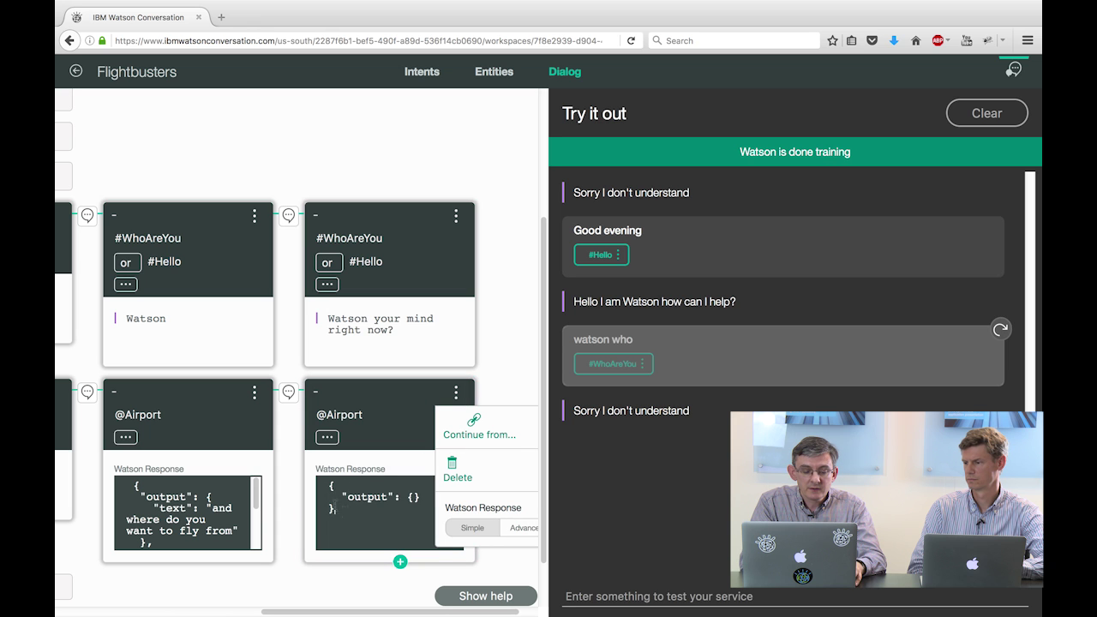
pyautogui.press('super+a')
pyautogui.press('BackSpace')
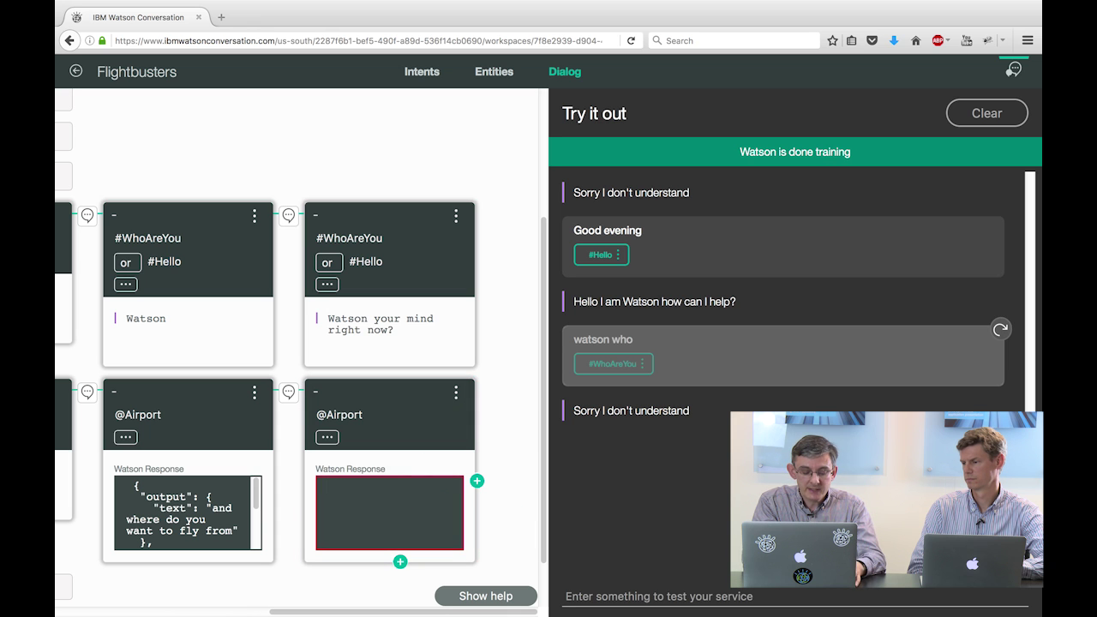
pyautogui.press('super+v')
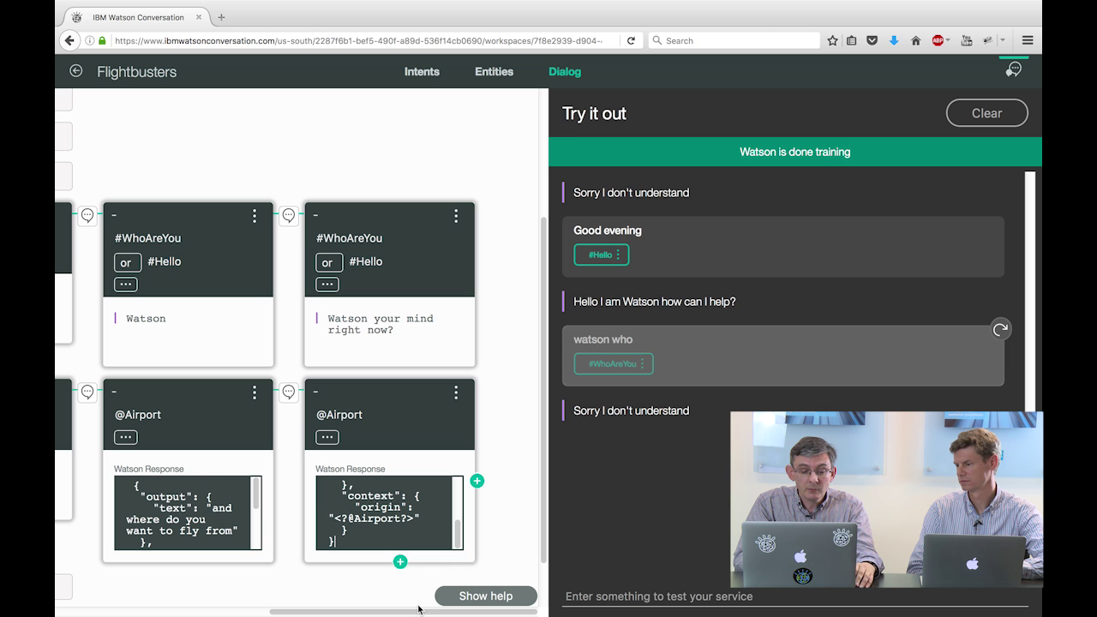
pyautogui.click(477, 481)
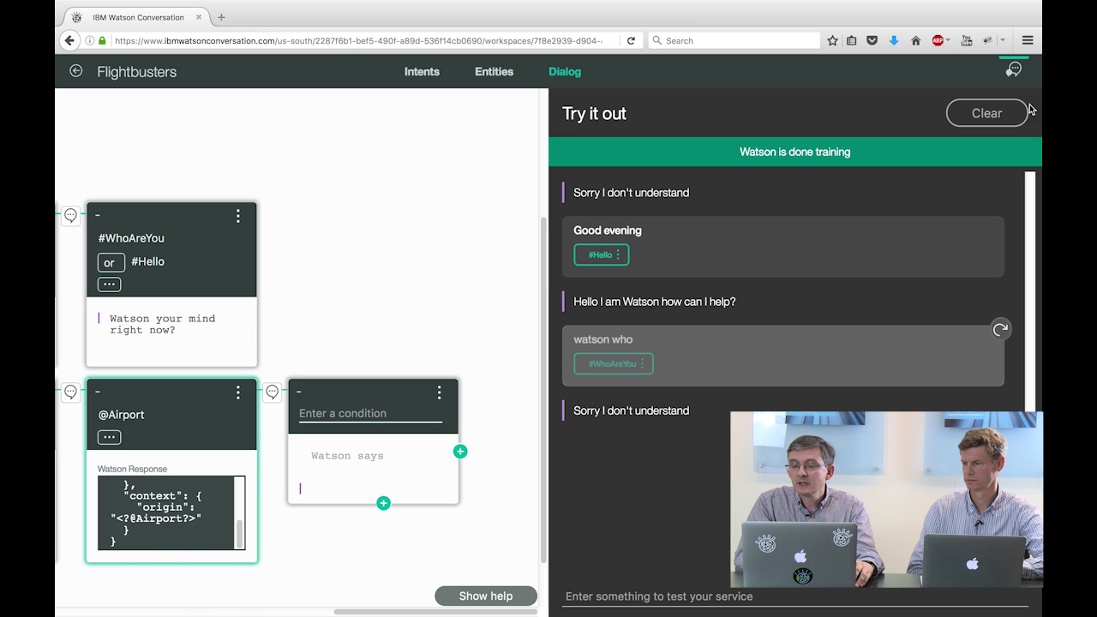
pyautogui.click(1014, 70)
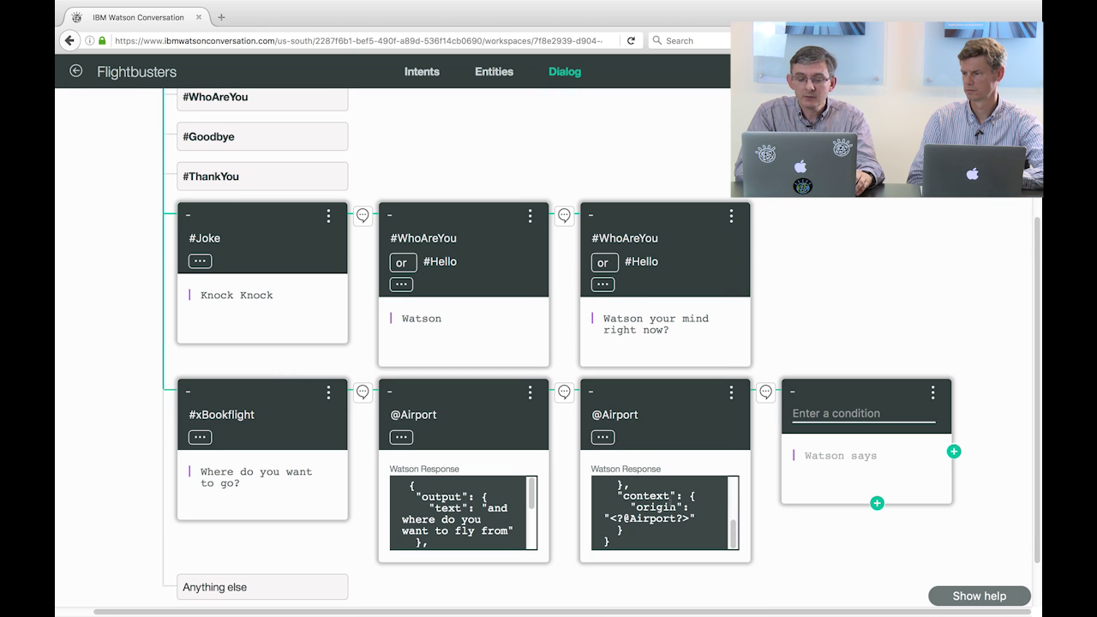
pyautogui.click(793, 411)
pyautogui.write('@v')
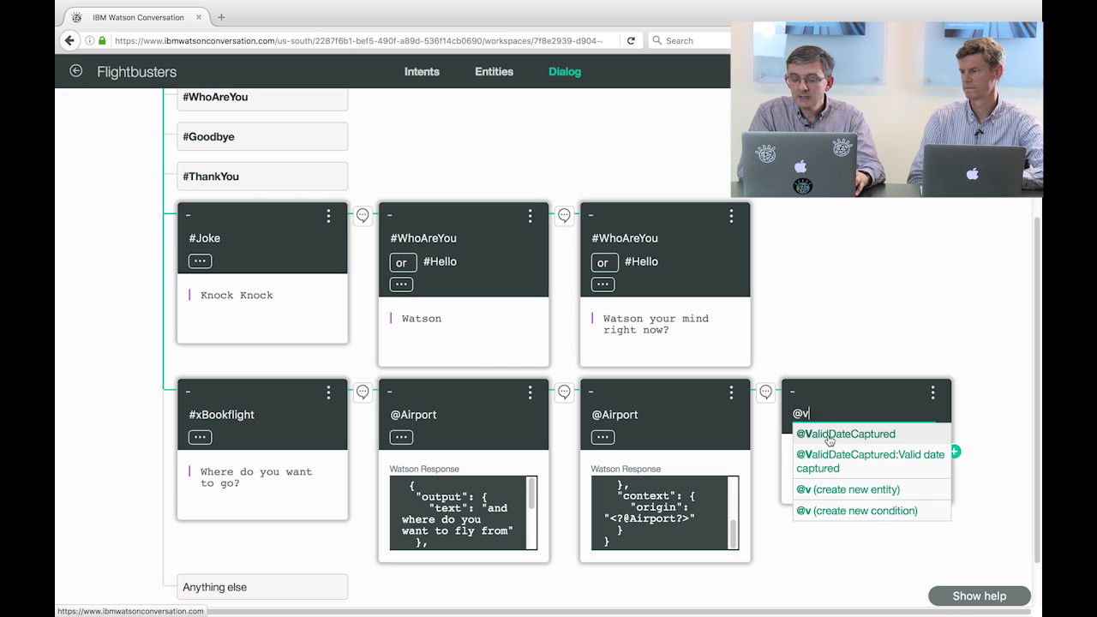
pyautogui.click(830, 437)
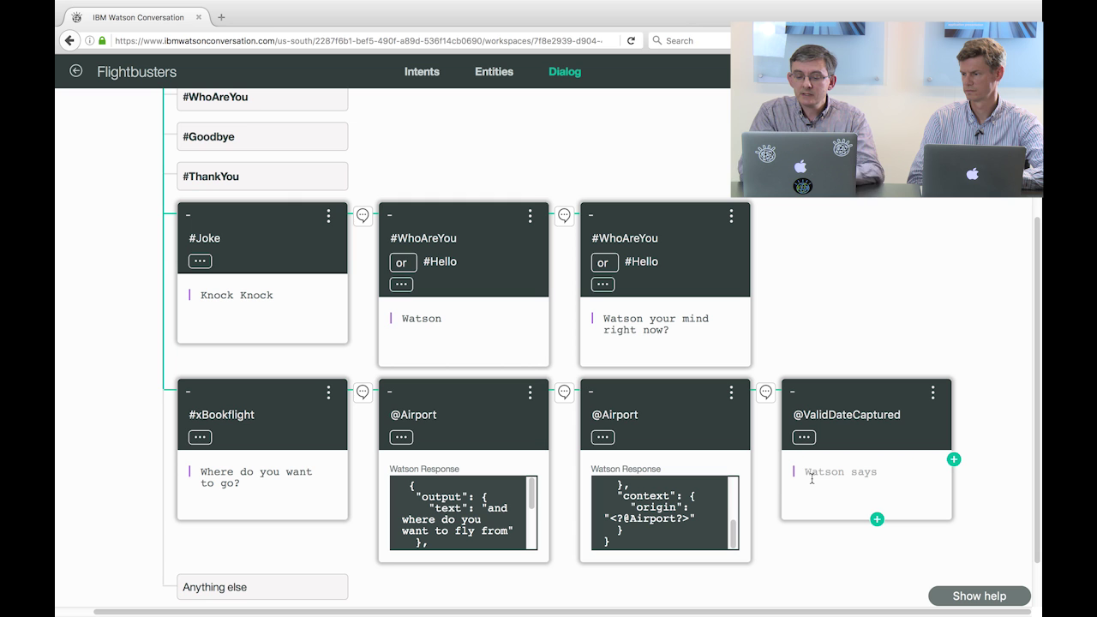
# Step: Copy the JSON block with "And when do you want to come back?" and the outDate context from Notes and return to the browser
pyautogui.moveTo(554, 604)
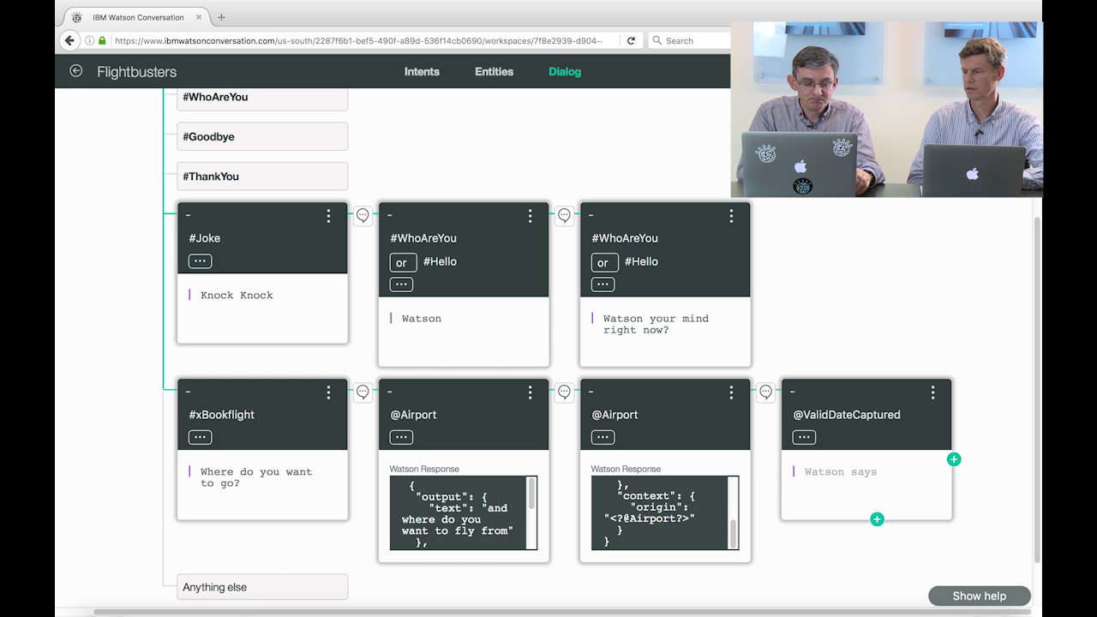
pyautogui.moveTo(265, 605)
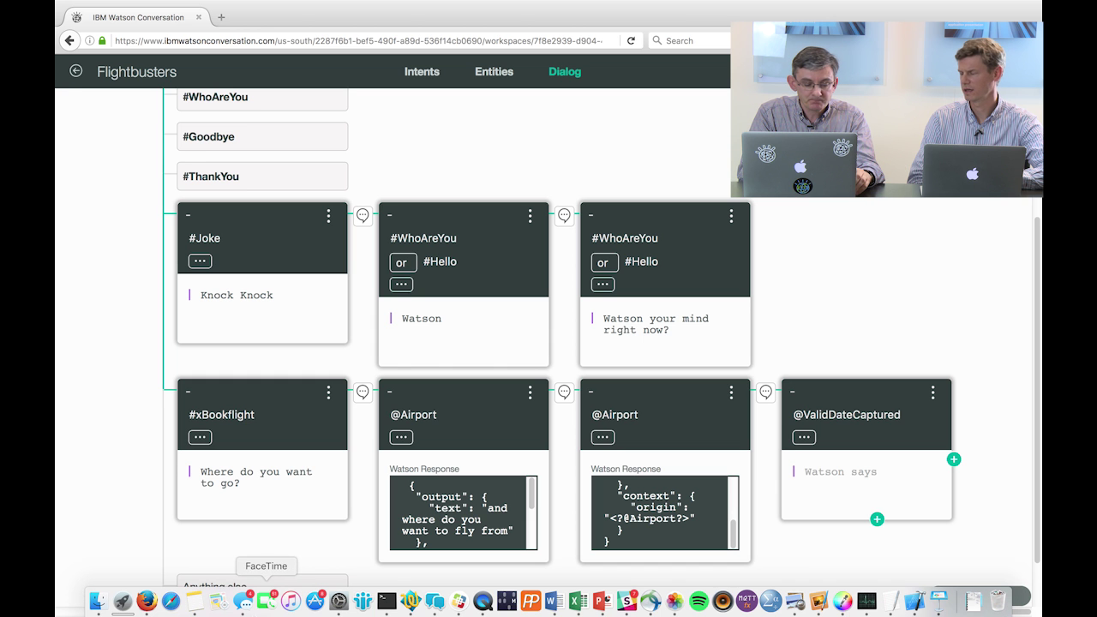
pyautogui.click(201, 605)
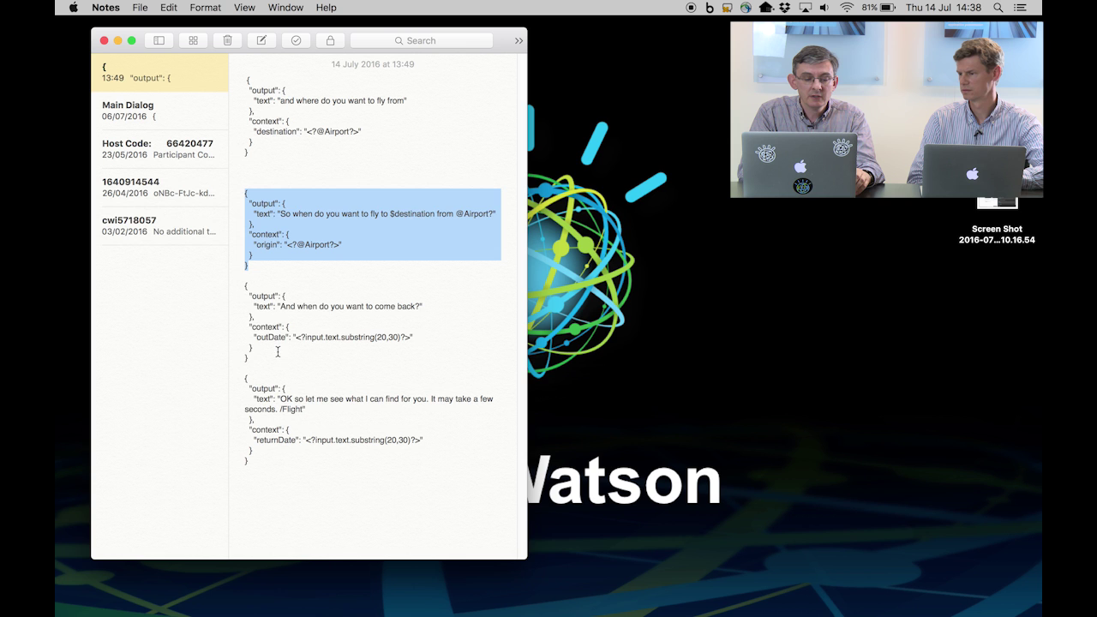
pyautogui.moveTo(249, 358); pyautogui.dragTo(240, 288)
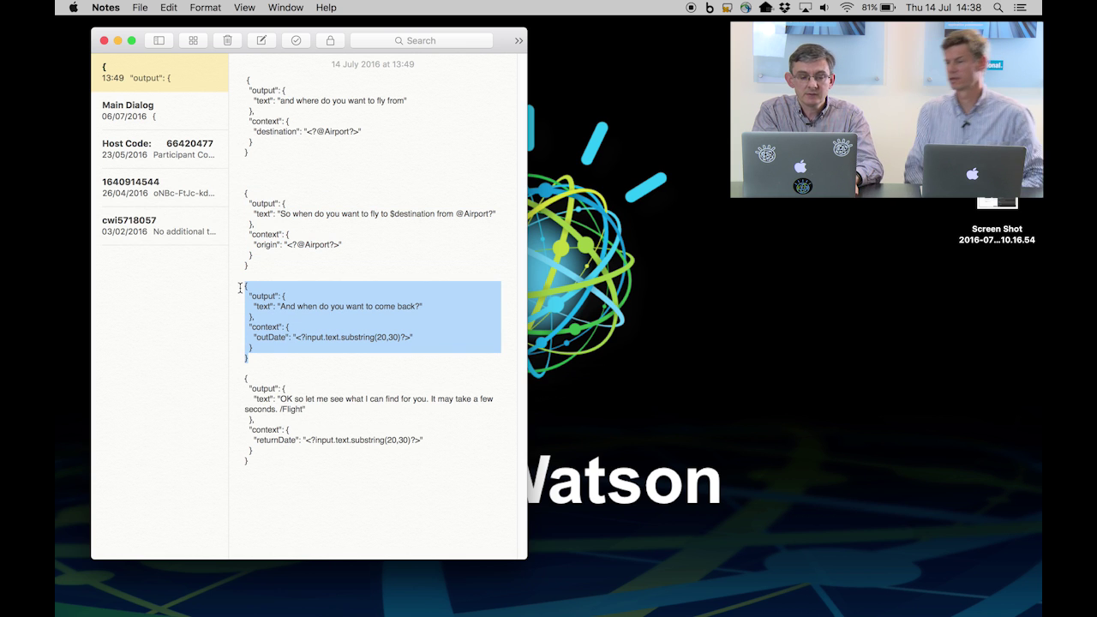
pyautogui.press('super+Tab')
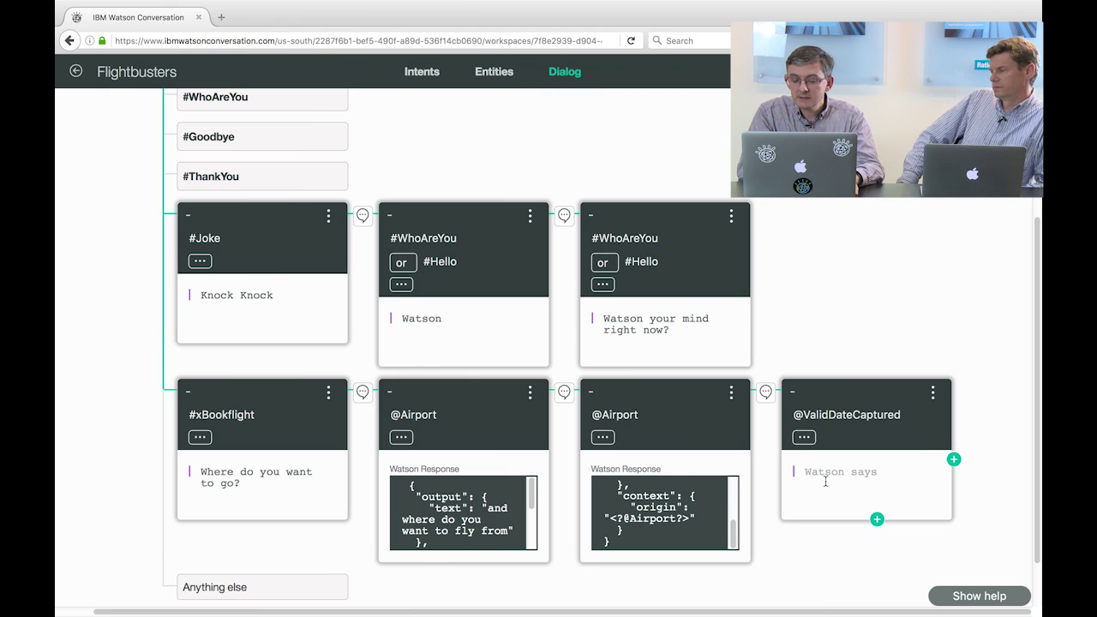
pyautogui.click(933, 392)
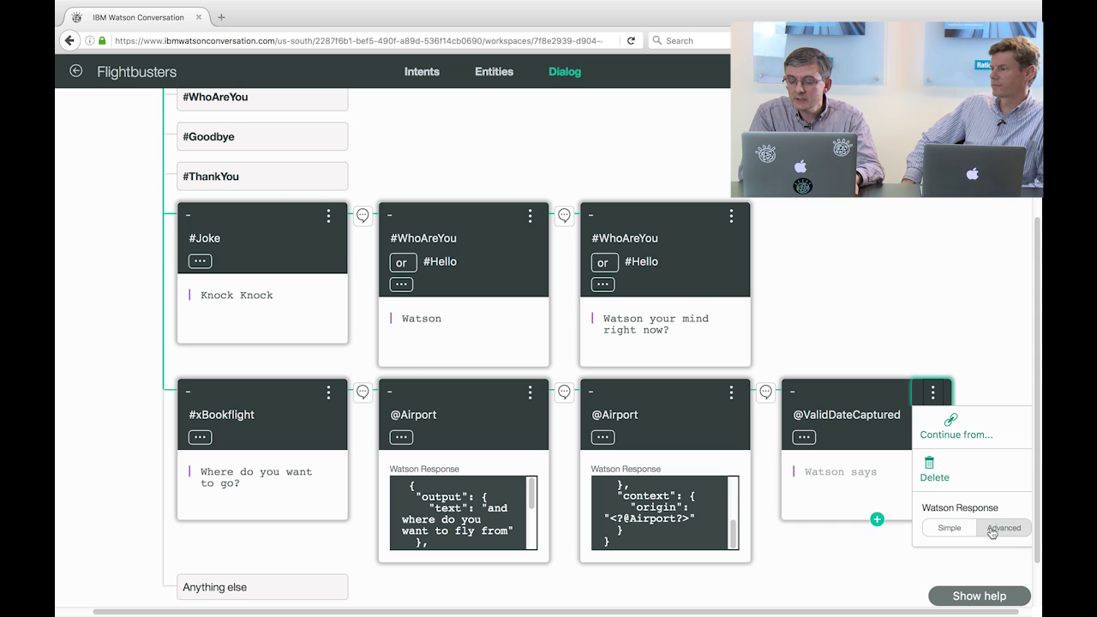
pyautogui.click(1003, 528)
pyautogui.press('super+a')
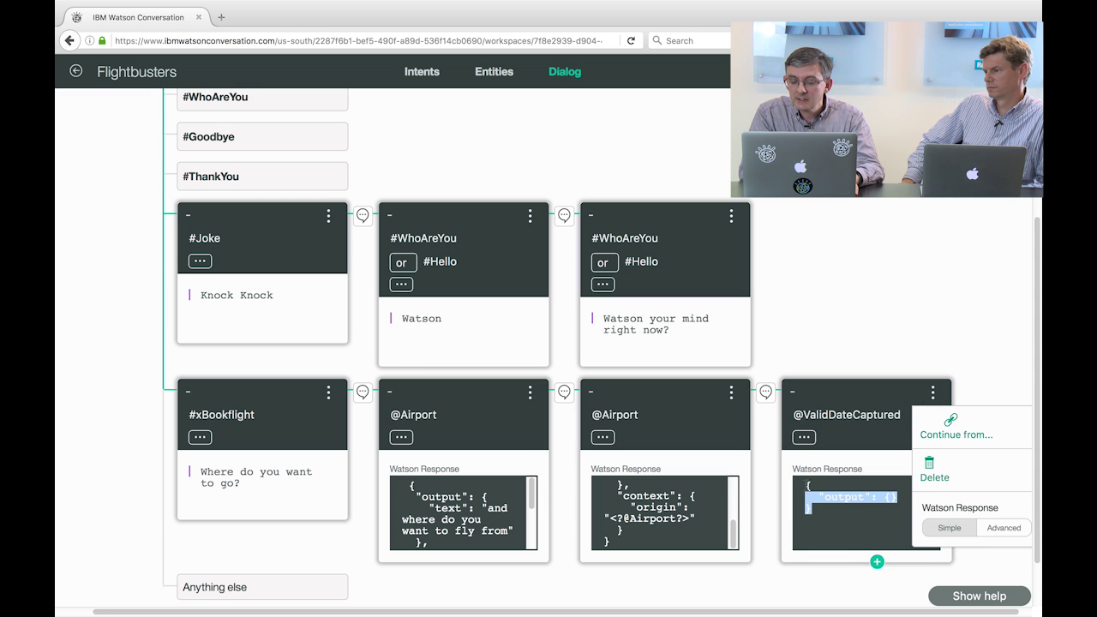
pyautogui.press('BackSpace')
pyautogui.press('super+v')
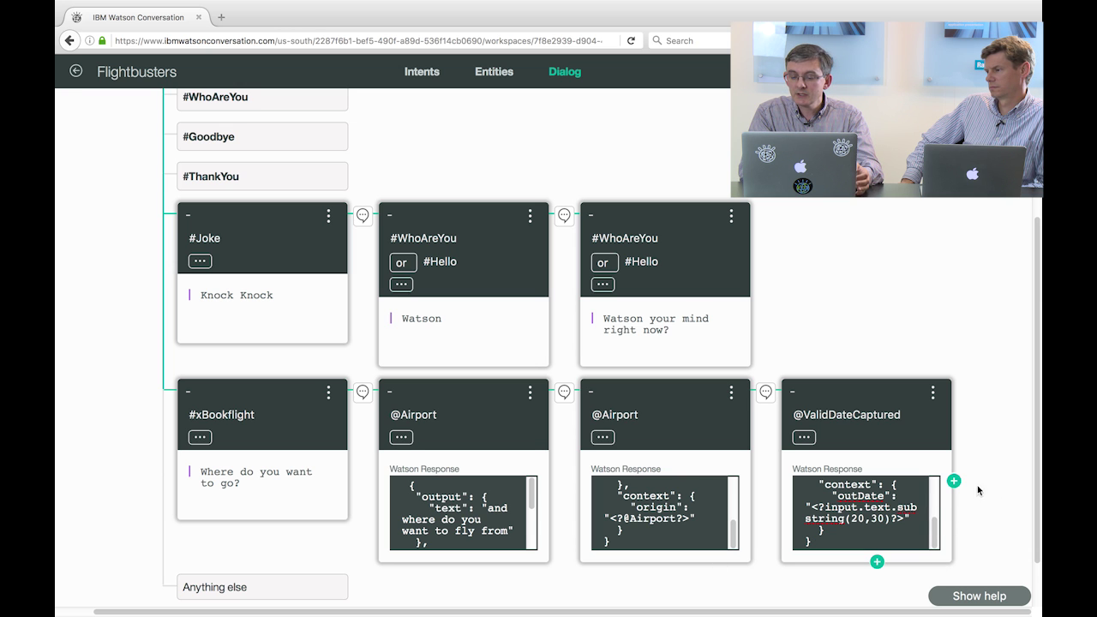
pyautogui.click(954, 480)
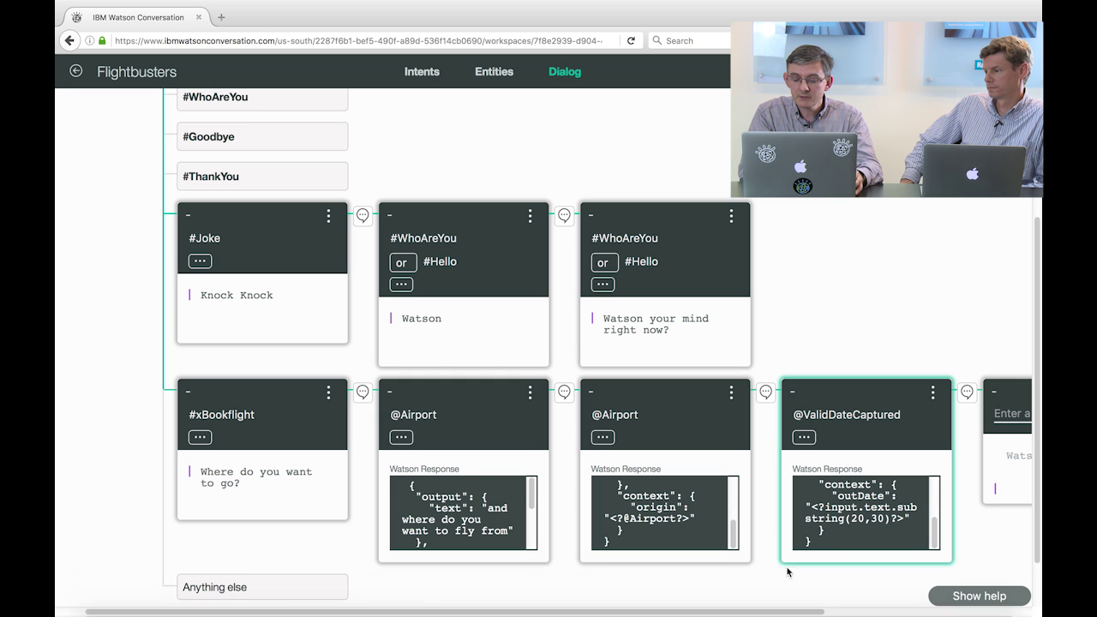
pyautogui.moveTo(767, 612); pyautogui.dragTo(982, 611)
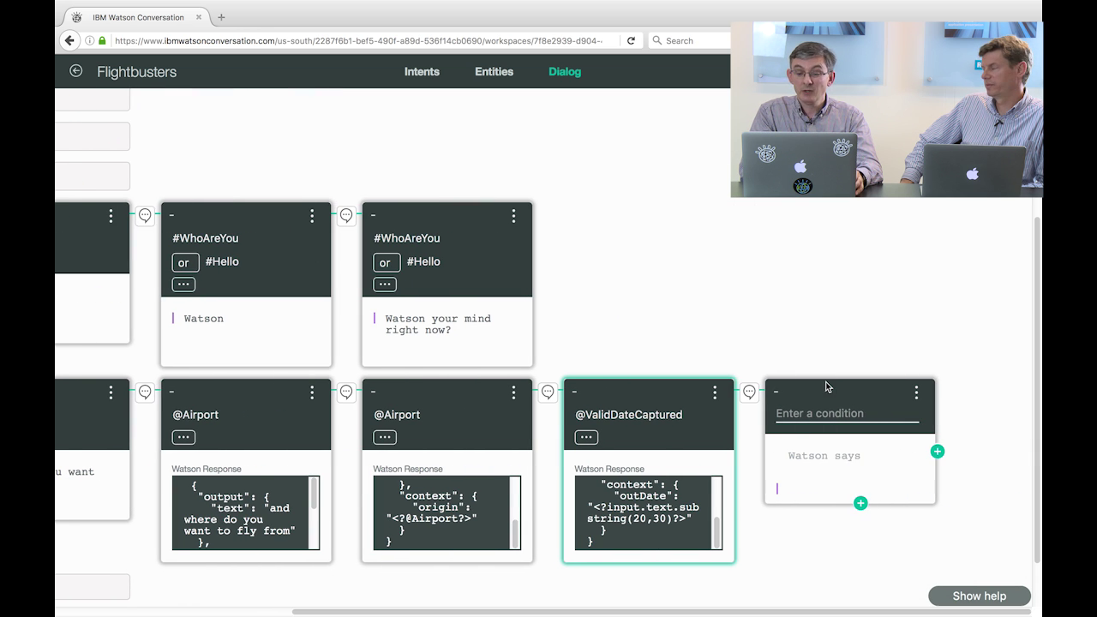
pyautogui.click(823, 413)
pyautogui.write('@')
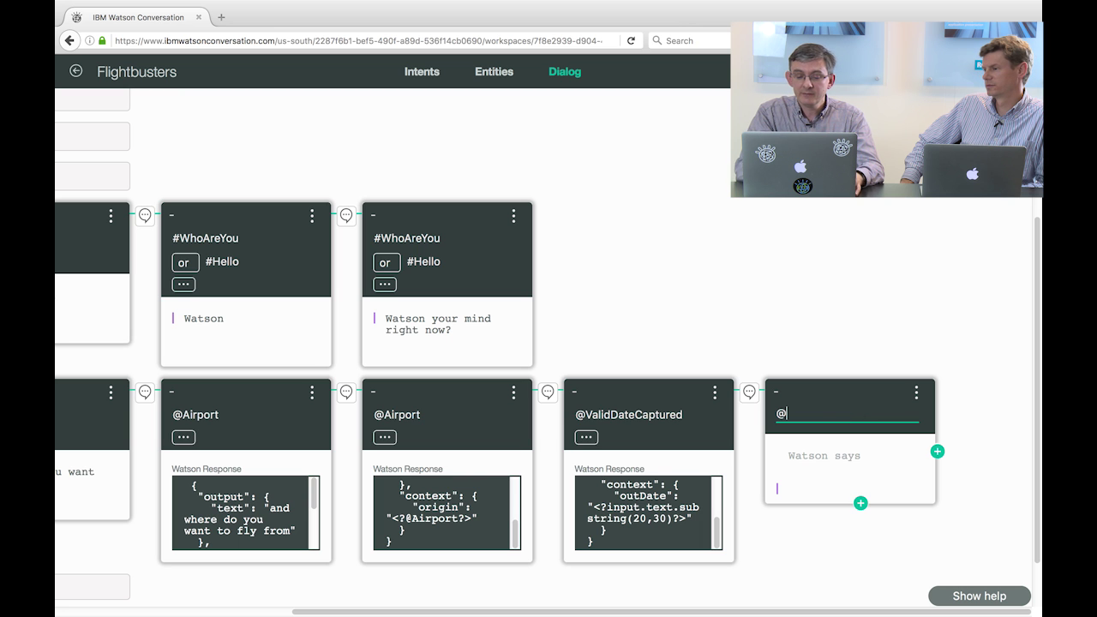
pyautogui.write('Va')
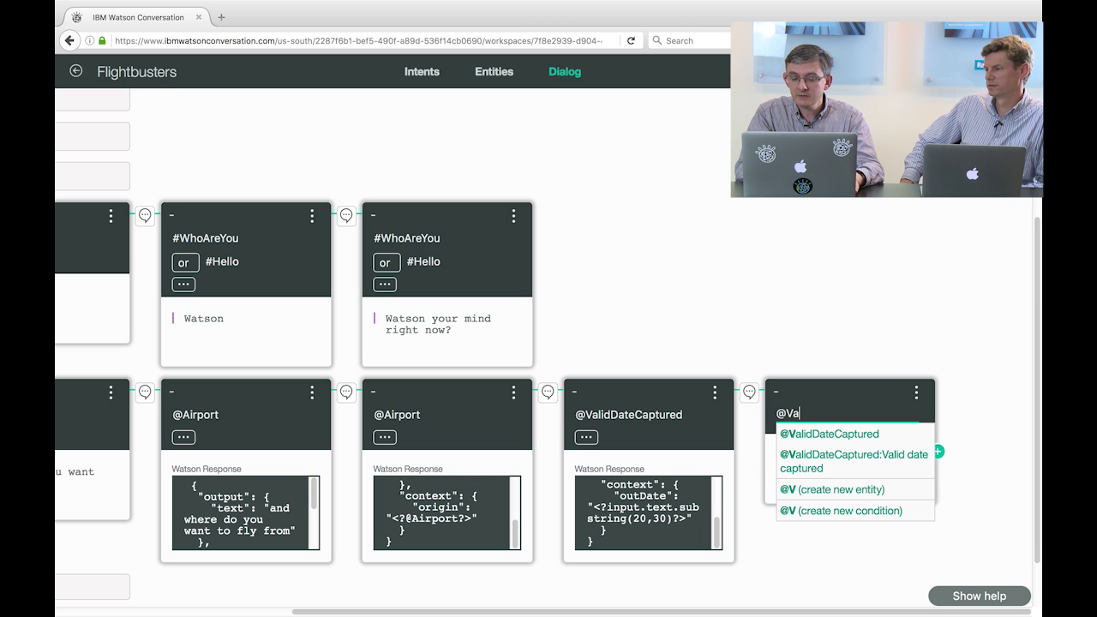
pyautogui.click(829, 433)
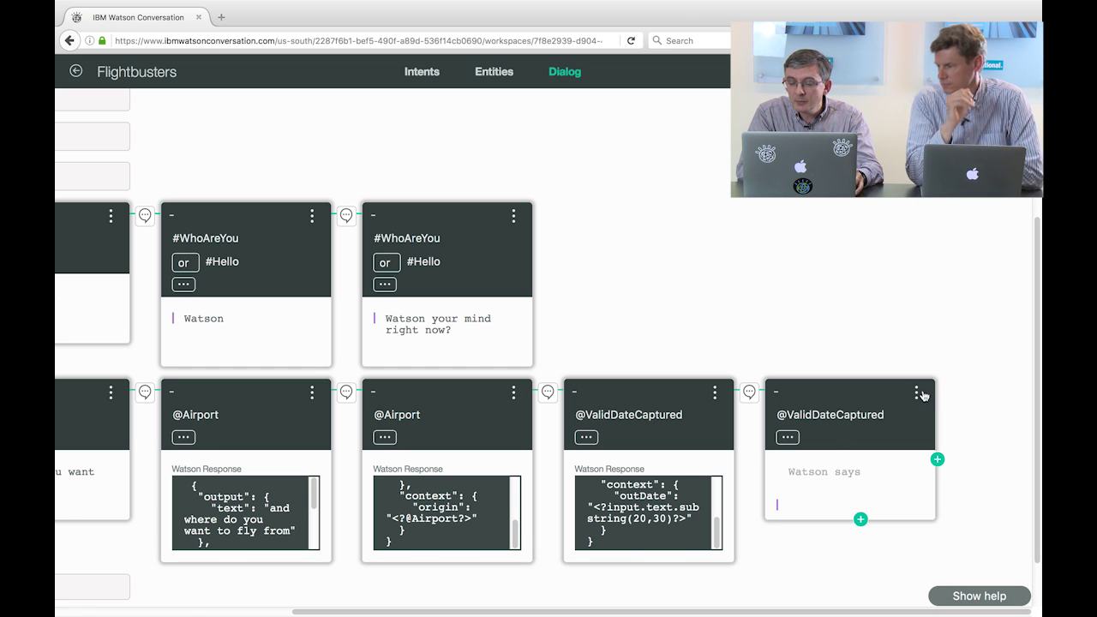
pyautogui.click(917, 392)
pyautogui.click(977, 531)
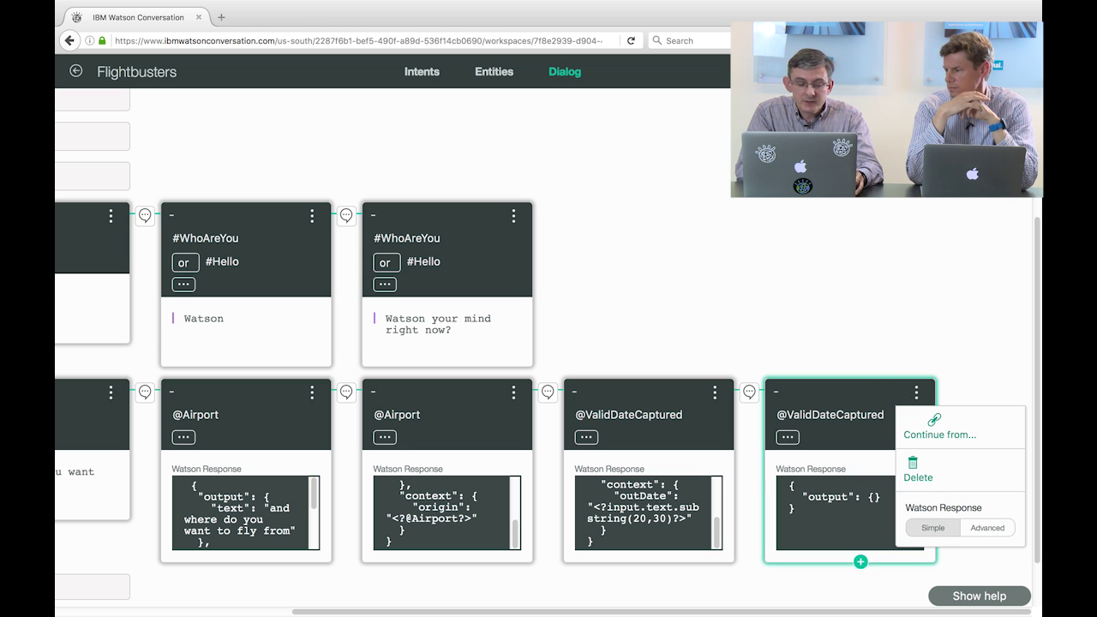
pyautogui.click(812, 515)
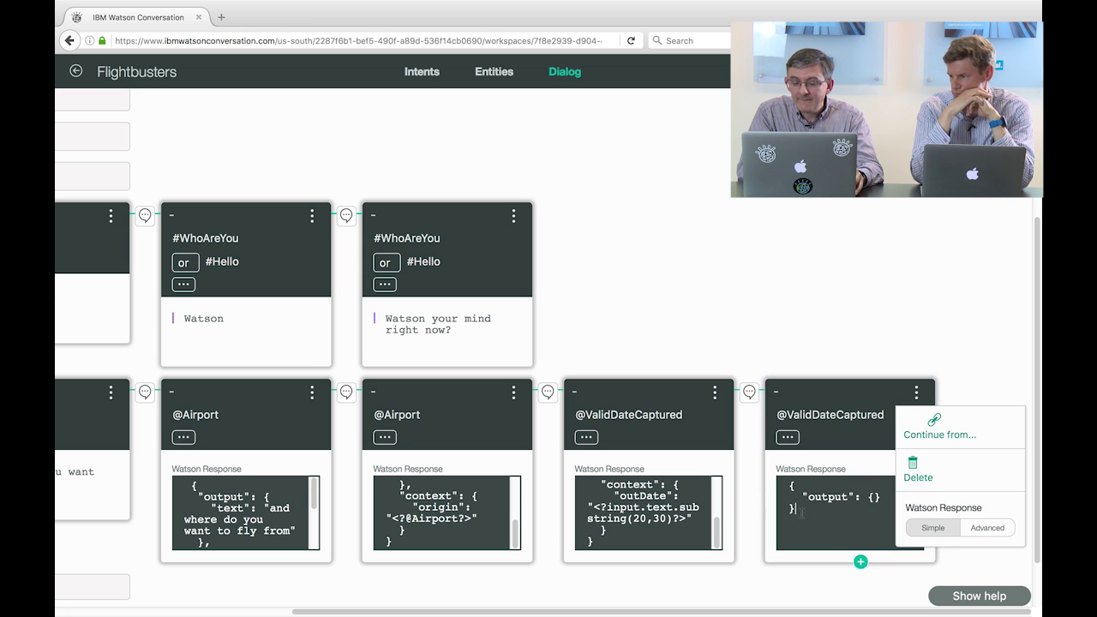
pyautogui.press('super+a')
pyautogui.press('BackSpace')
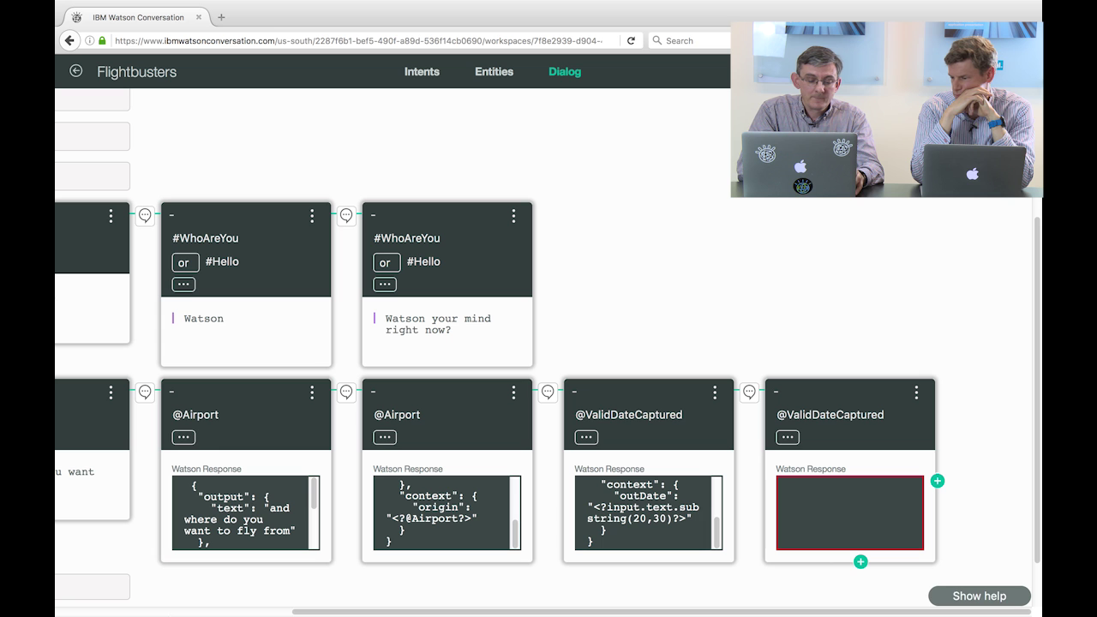
# Step: Copy the JSON block with "OK so let me see what I can find for you" and the returnDate context from Notes into the empty response
pyautogui.click(196, 605)
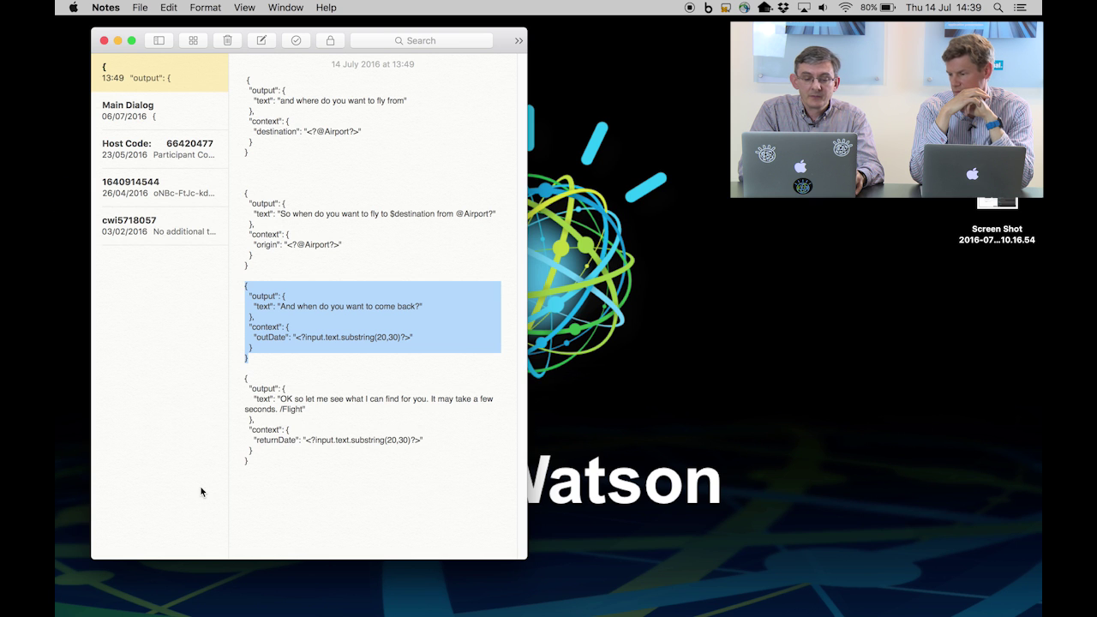
pyautogui.moveTo(271, 456); pyautogui.dragTo(233, 382)
pyautogui.press('super+c')
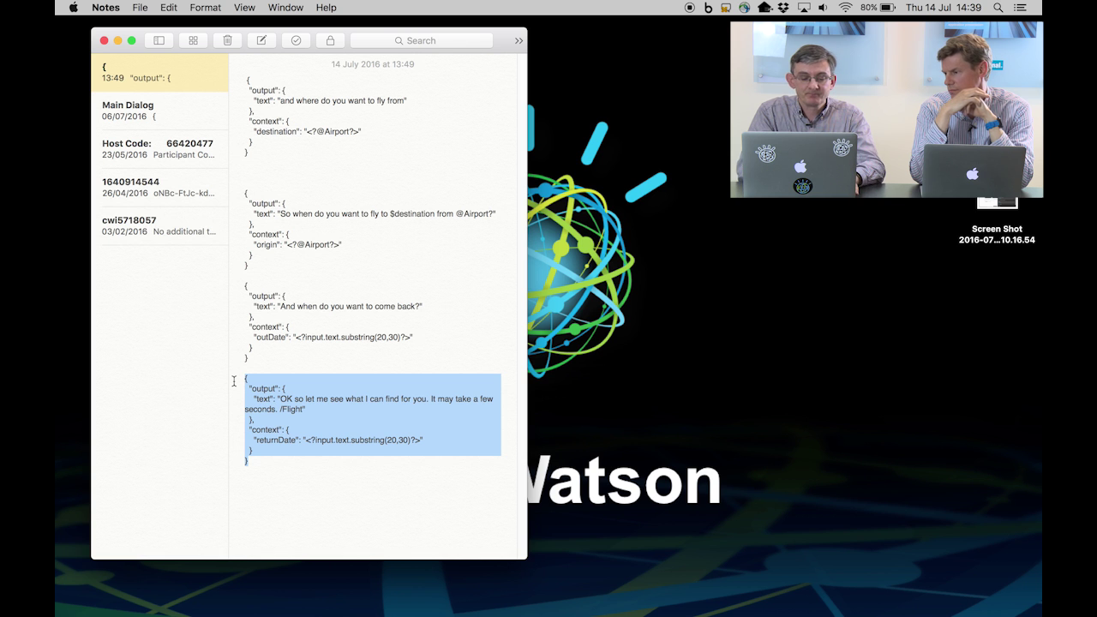
pyautogui.press('super+Tab')
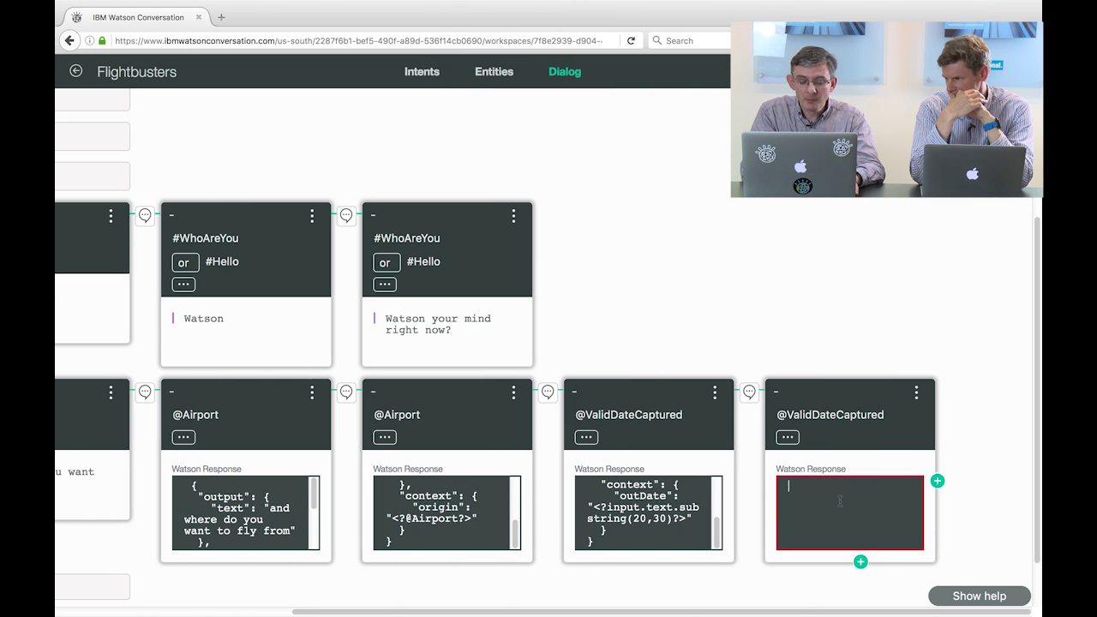
pyautogui.press('super+v')
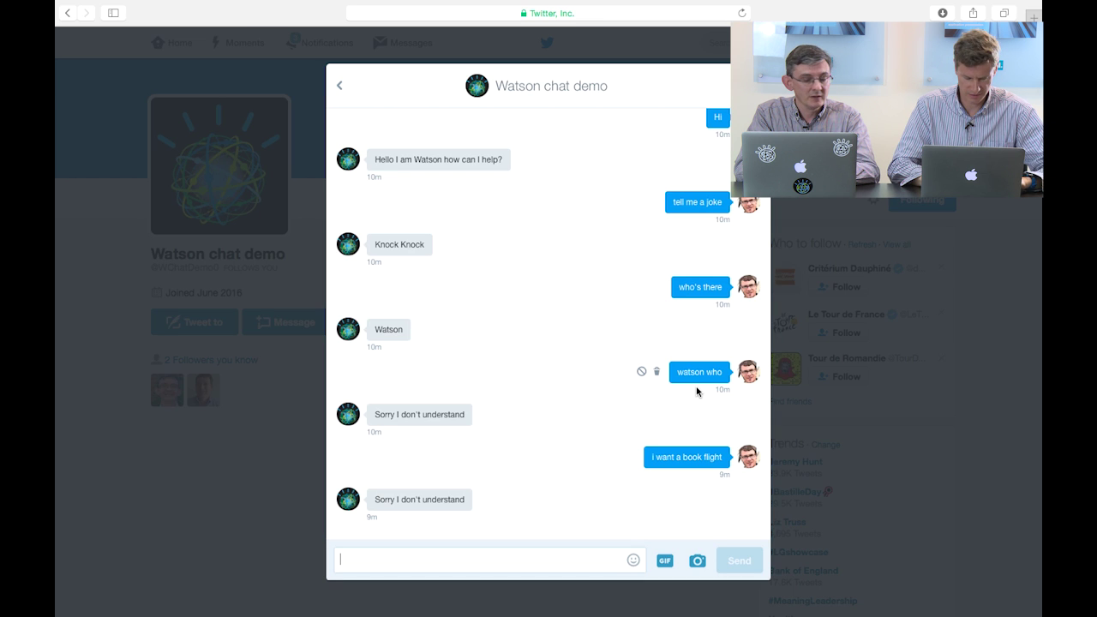
# Step: In the Twitter chat with Watson chat demo, send "I want a book flight" and give Paris as the destination
pyautogui.write('I')
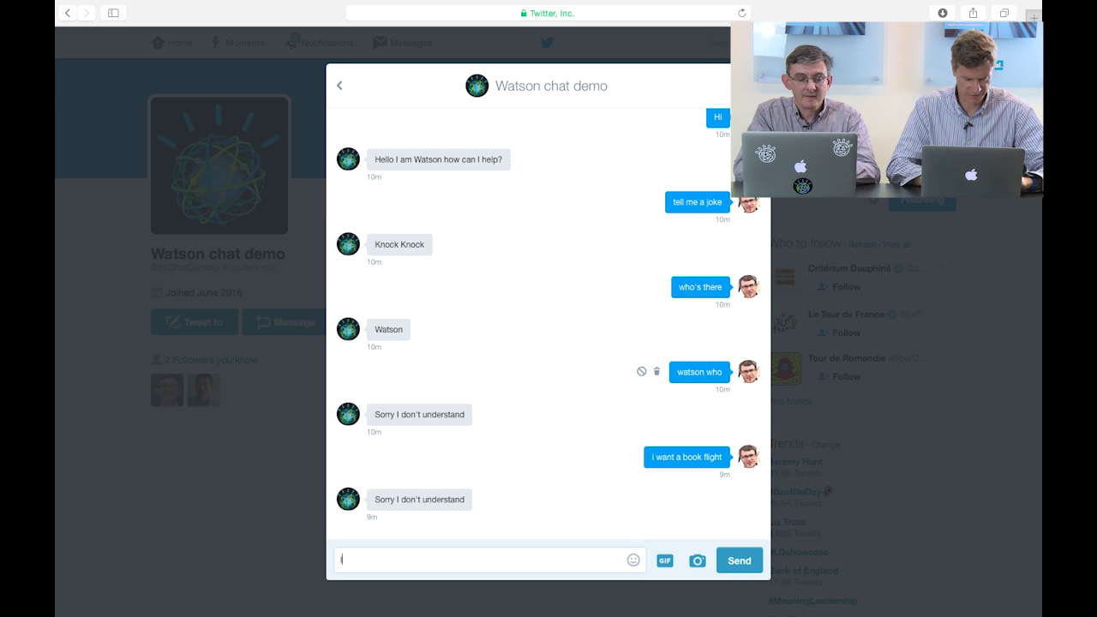
pyautogui.write(' want a book flight')
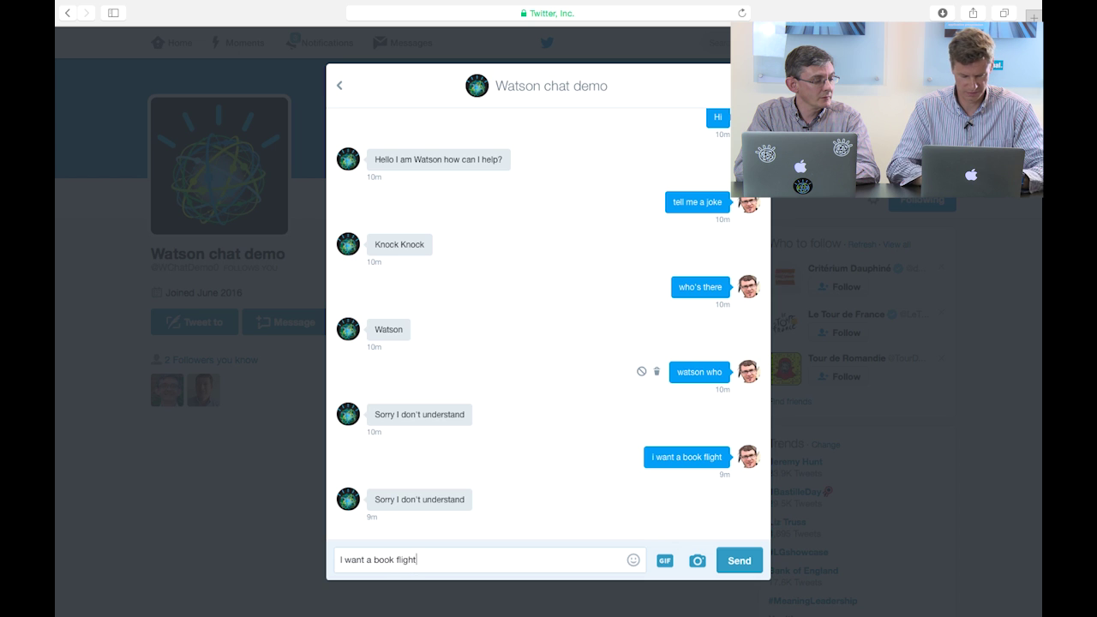
pyautogui.press('Return')
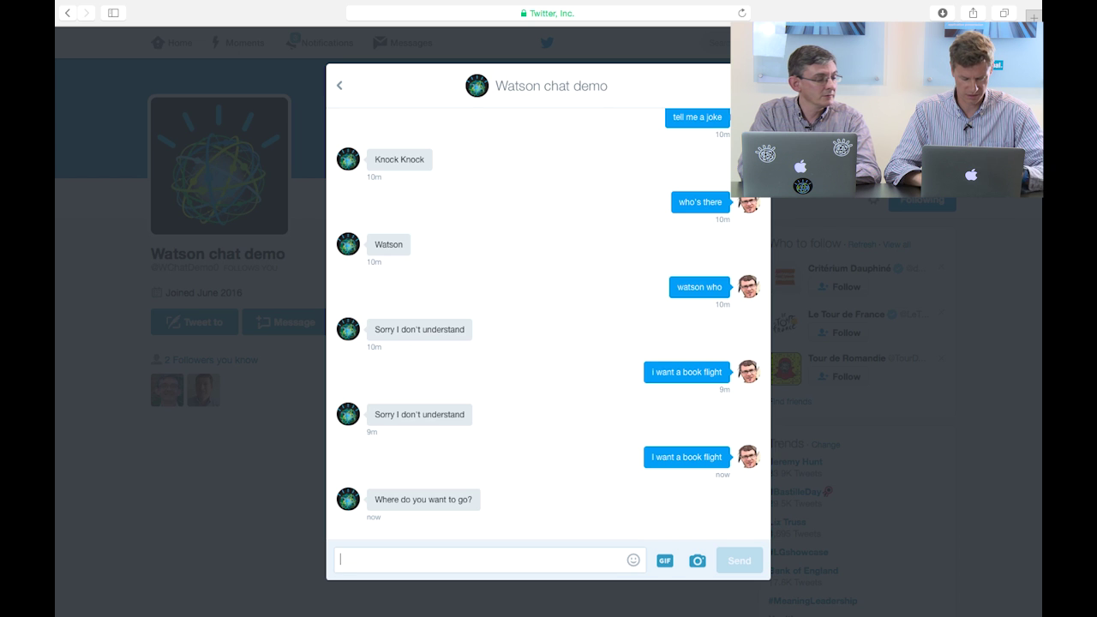
pyautogui.write('Paris')
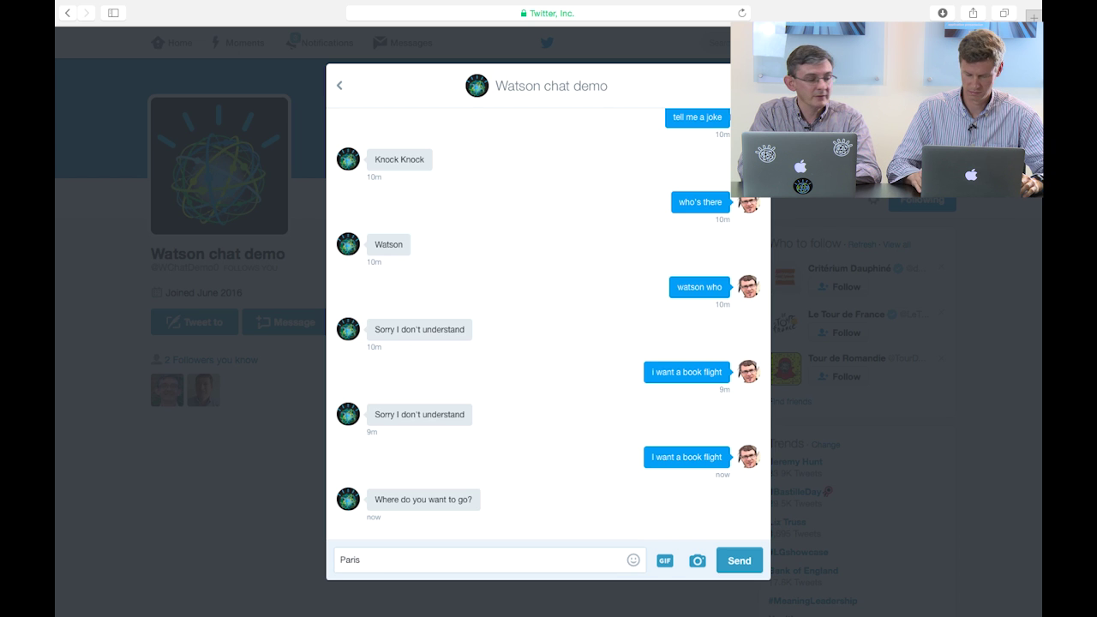
pyautogui.press('Return')
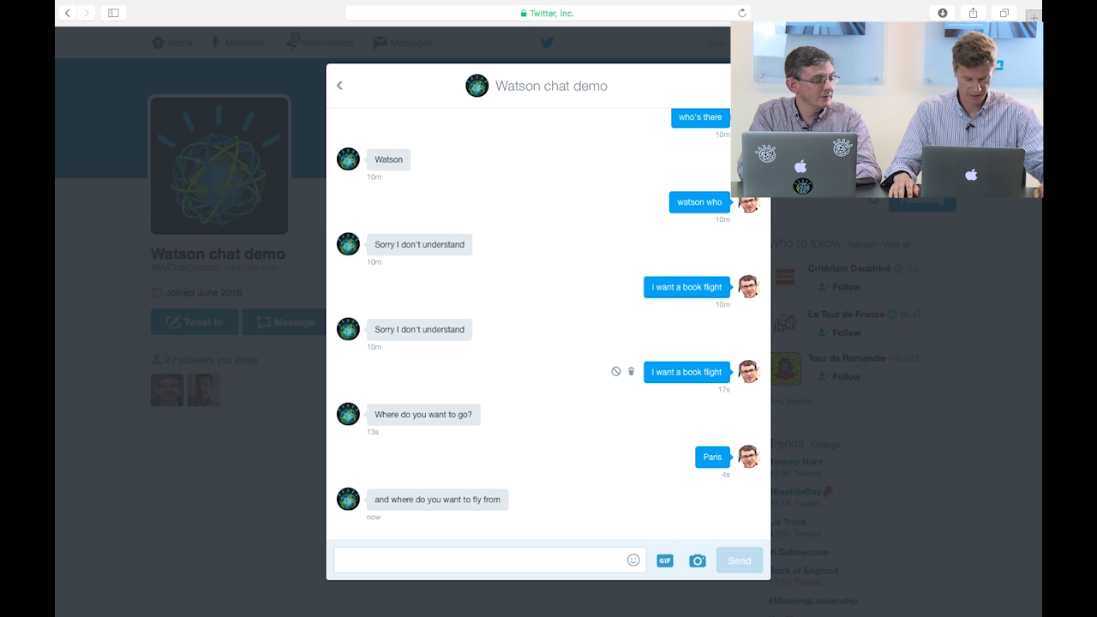
# Step: Answer the bot's questions with London as the departure city and 1st September as the outbound date
pyautogui.write('London')
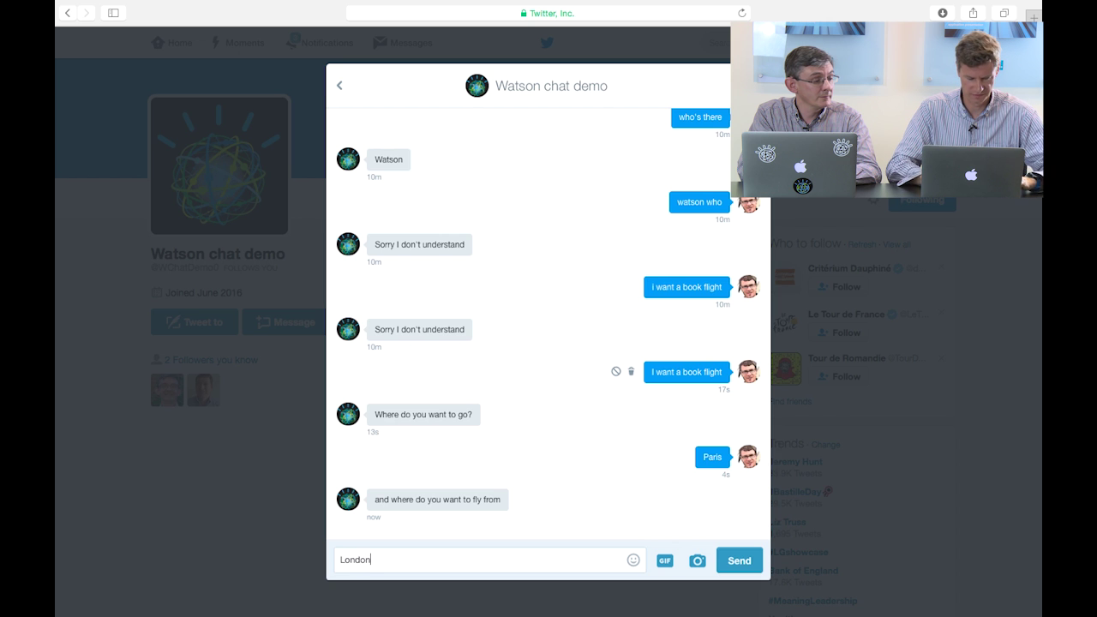
pyautogui.press('Return')
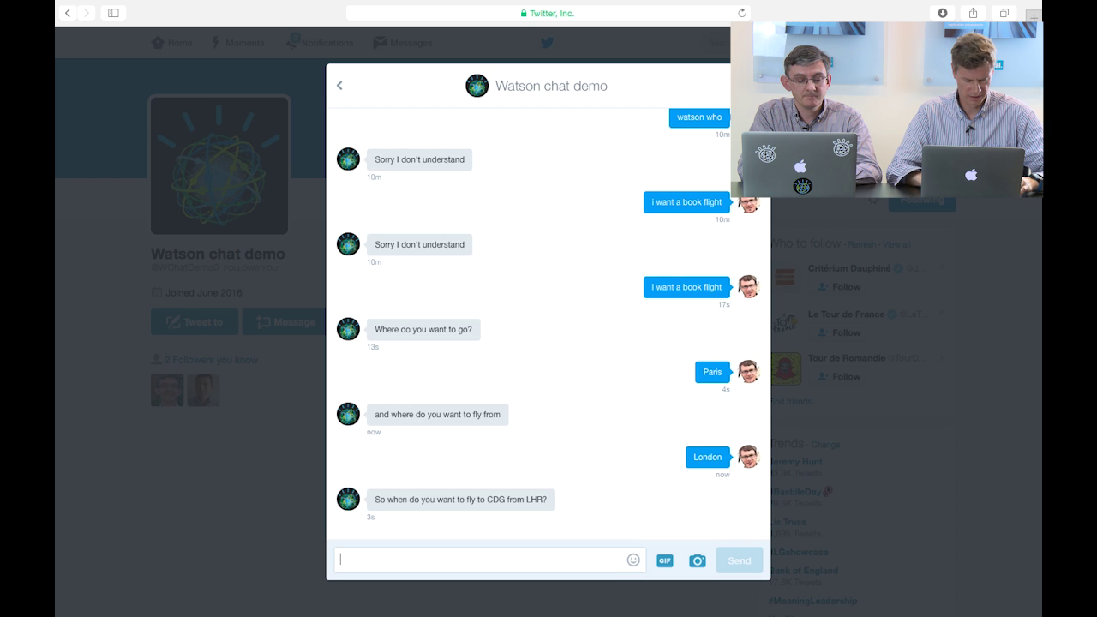
pyautogui.write('1st')
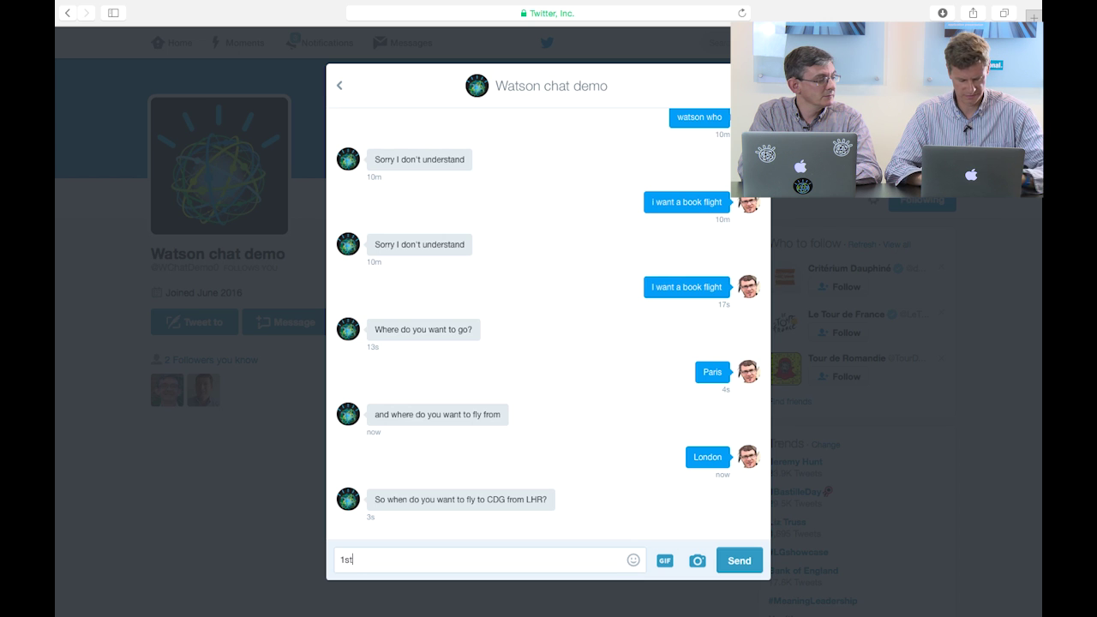
pyautogui.write(' September')
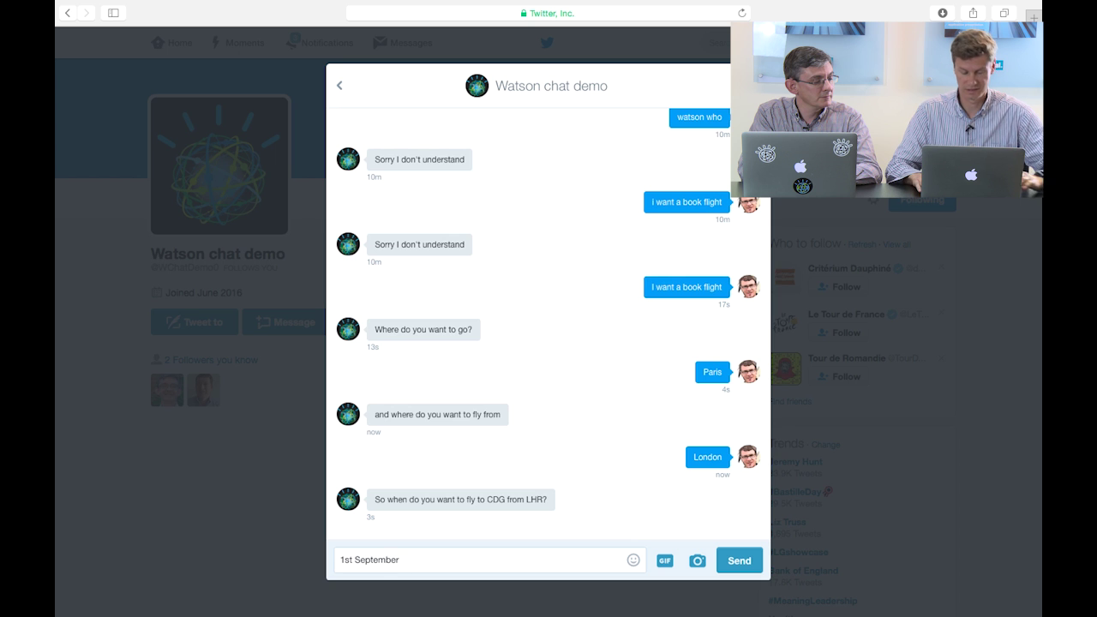
pyautogui.press('Return')
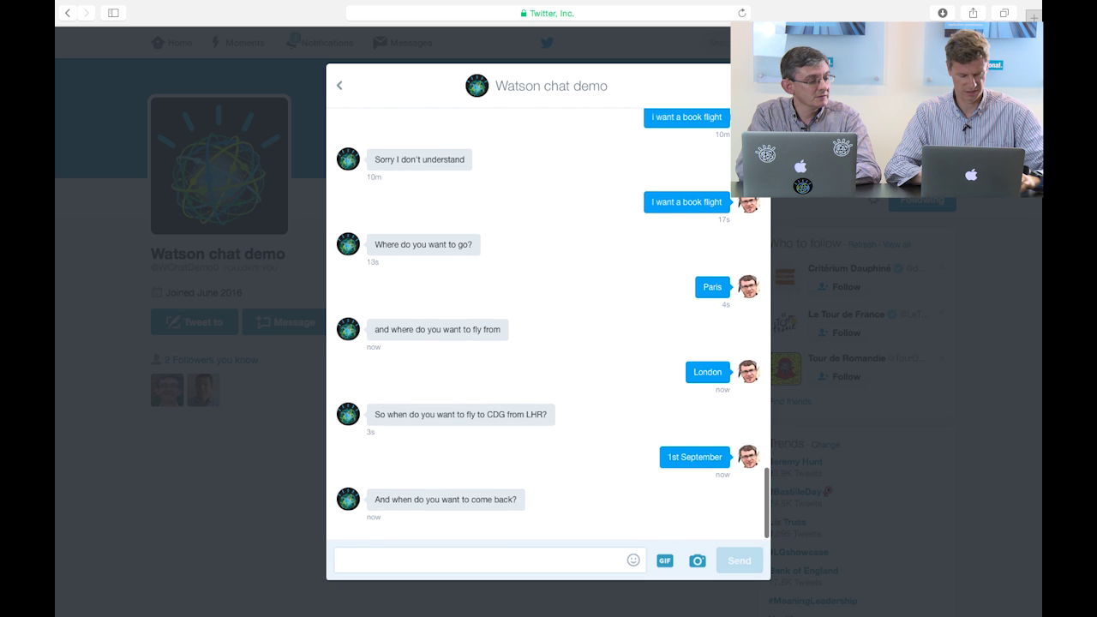
# Step: Send "4th September" as the return date, correcting the misspelled month before sending
pyautogui.write('4th ')
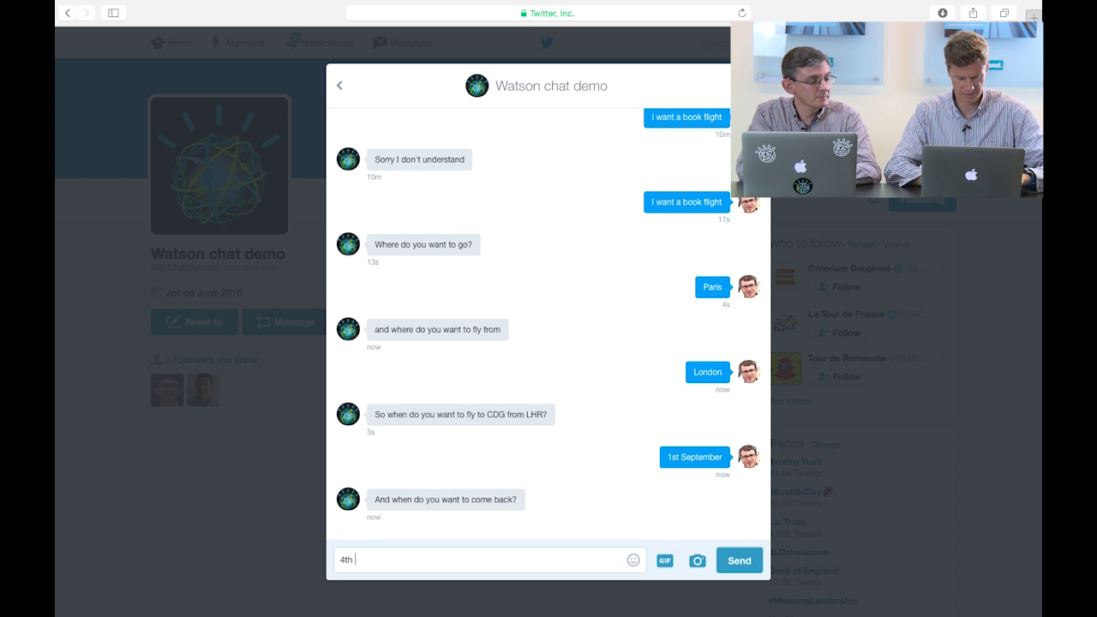
pyautogui.write('Spetember')
pyautogui.press('BackSpace')
pyautogui.press('BackSpace')
pyautogui.press('BackSpace')
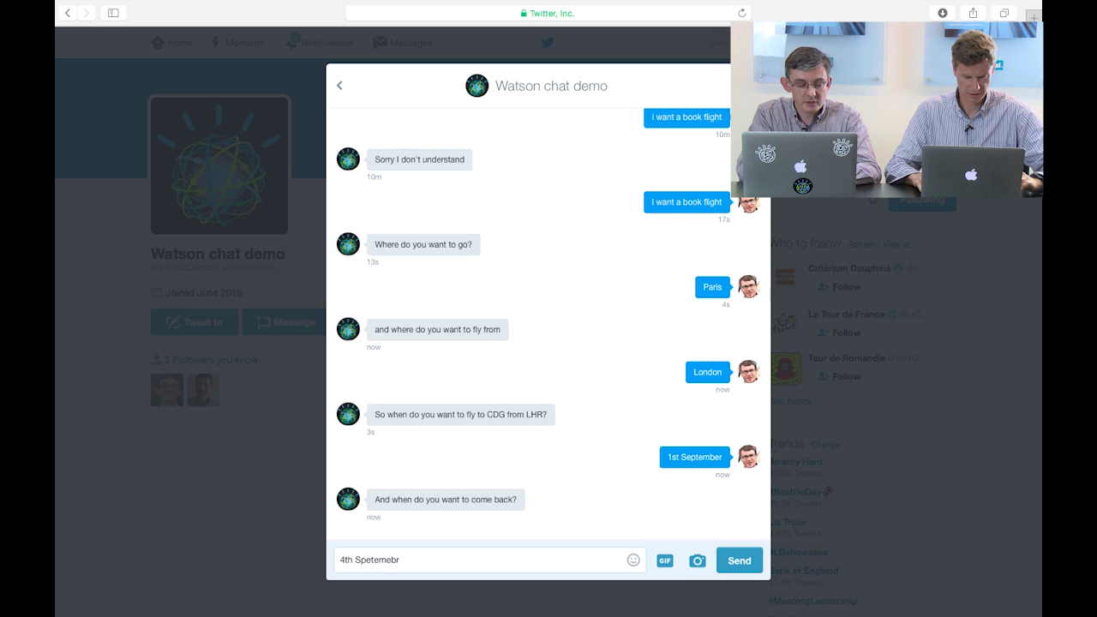
pyautogui.write('ber')
pyautogui.press('BackSpace')
pyautogui.press('BackSpace')
pyautogui.press('BackSpace')
pyautogui.press('BackSpace')
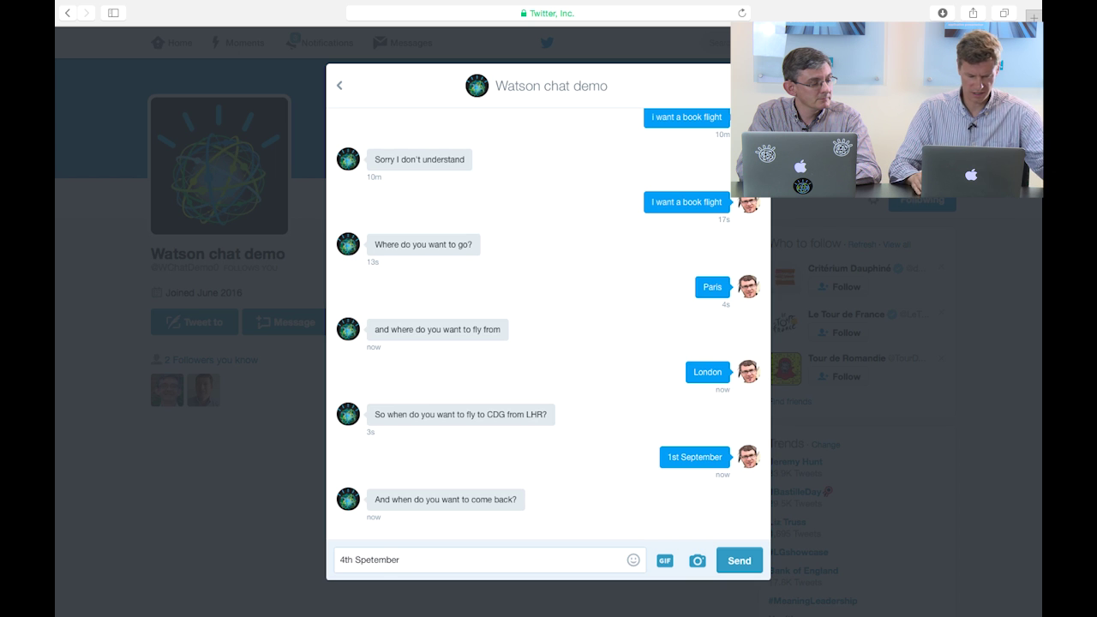
pyautogui.press('BackSpace')
pyautogui.press('BackSpace')
pyautogui.press('BackSpace')
pyautogui.press('BackSpace')
pyautogui.write('eptember')
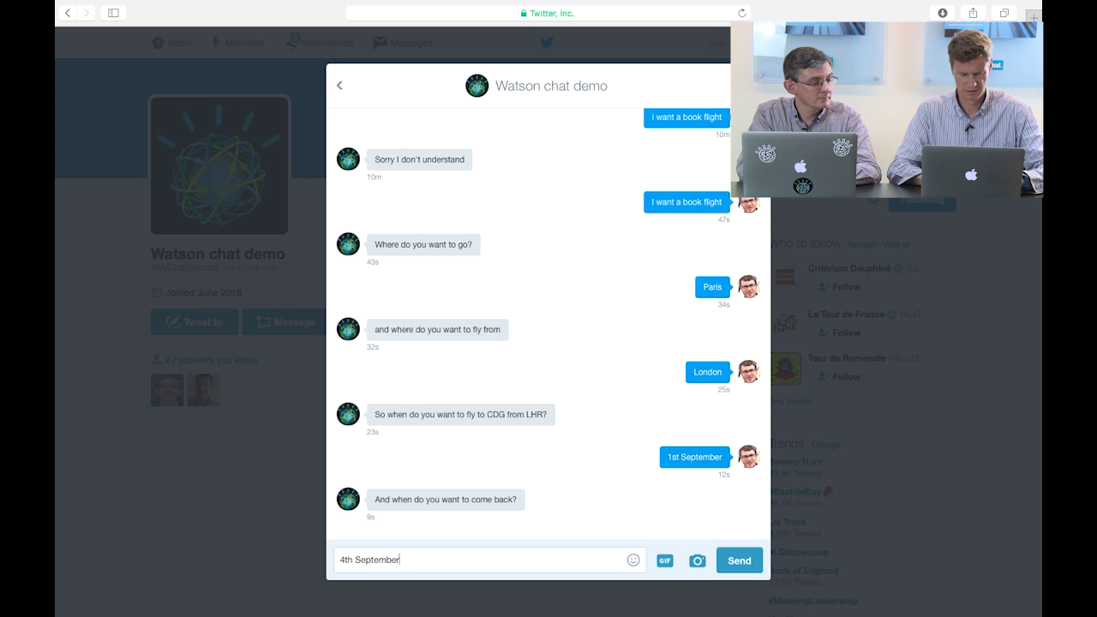
pyautogui.press('Return')
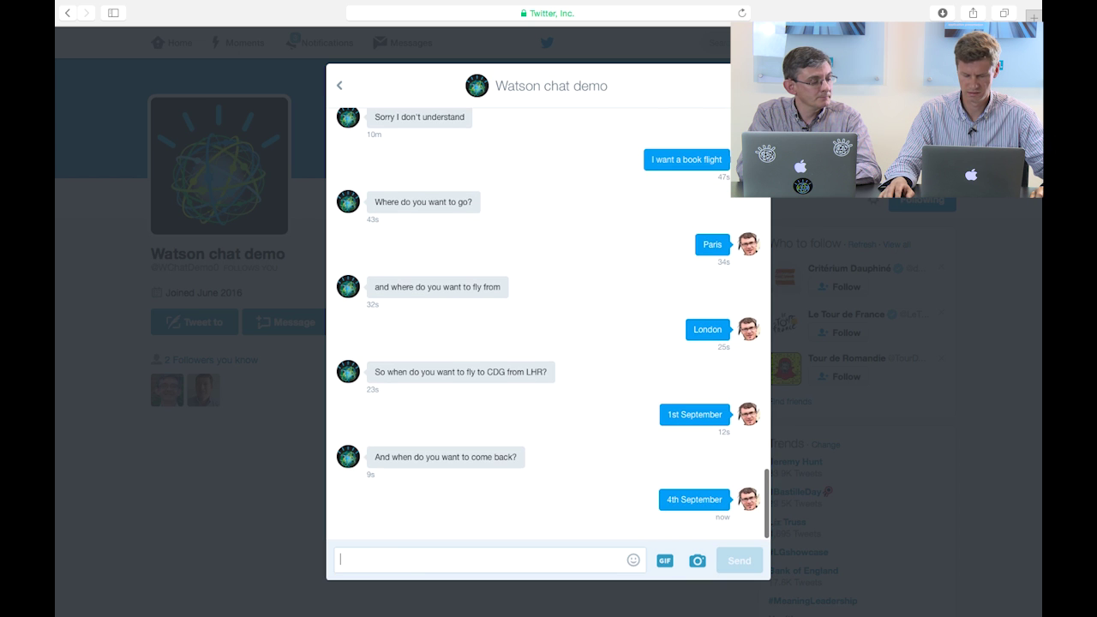